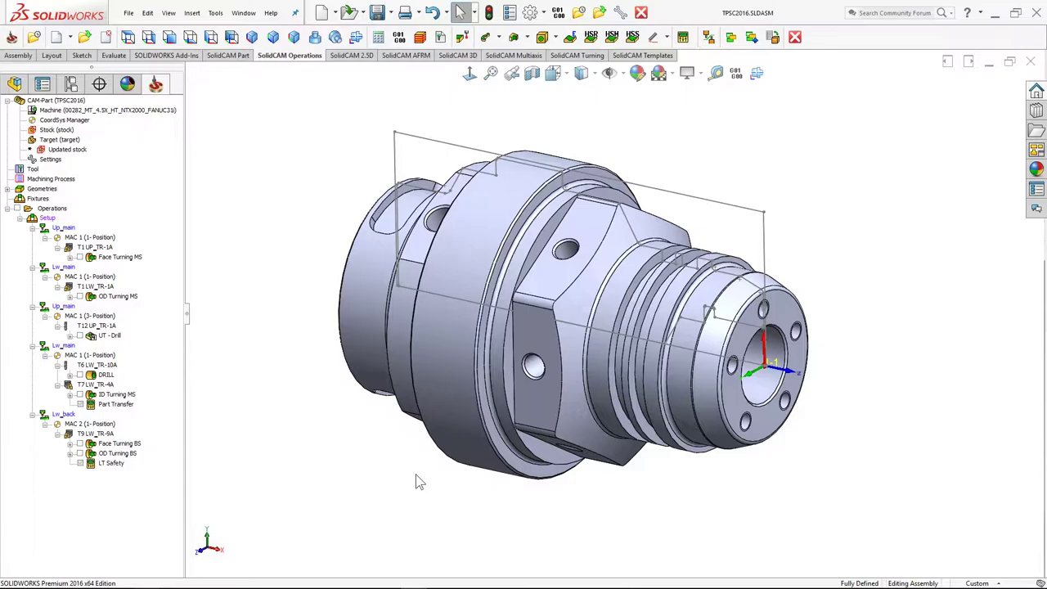
- Open the Setup's machine setup, look over the machine preview, and cancel without changes
{"action": "double_click", "coordinate": [49, 218]}
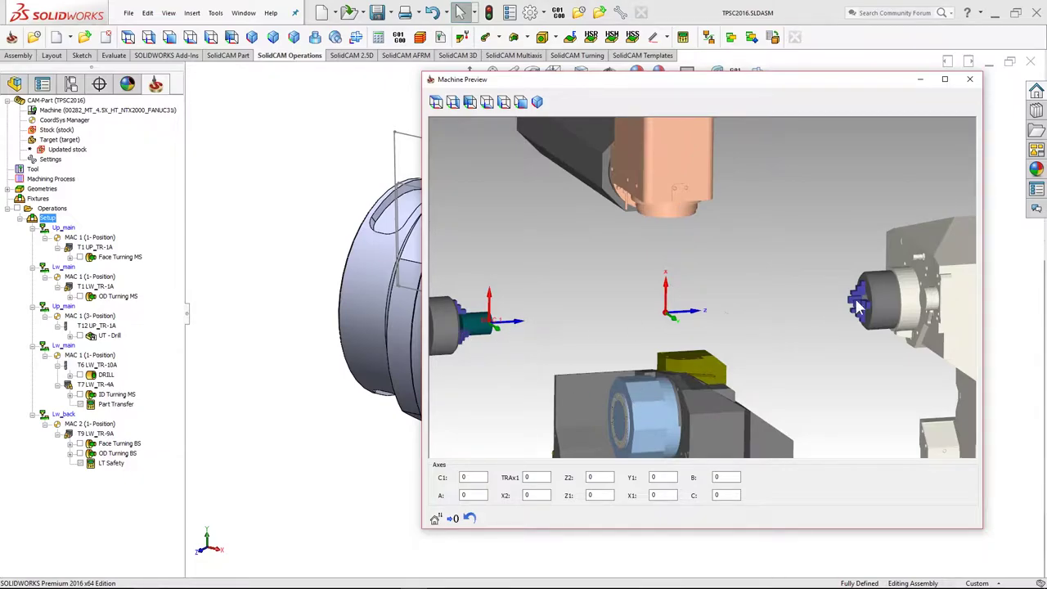
{"action": "left_click", "coordinate": [971, 87]}
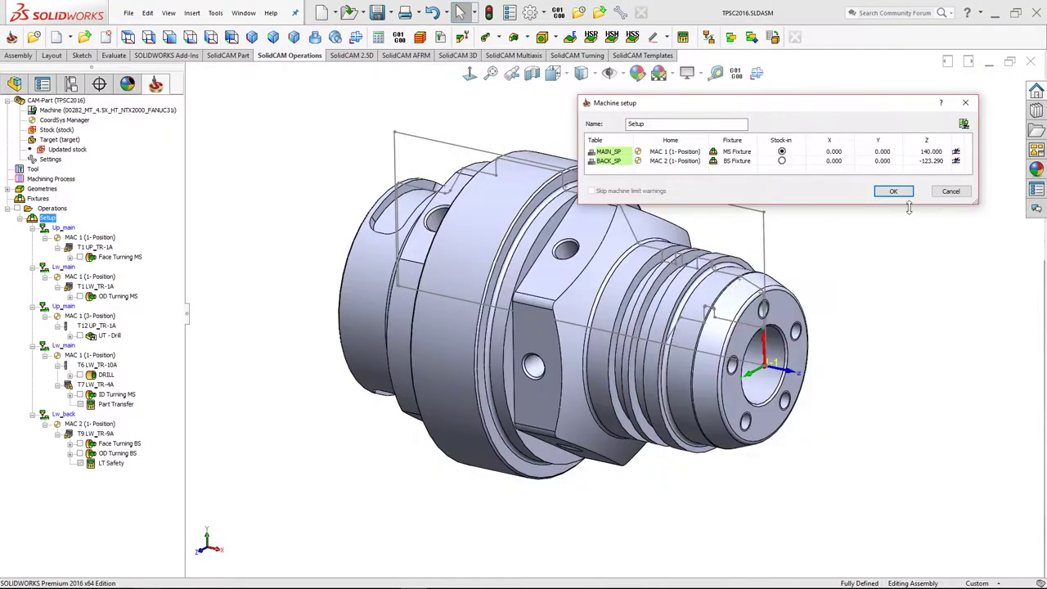
{"action": "left_click", "coordinate": [953, 196]}
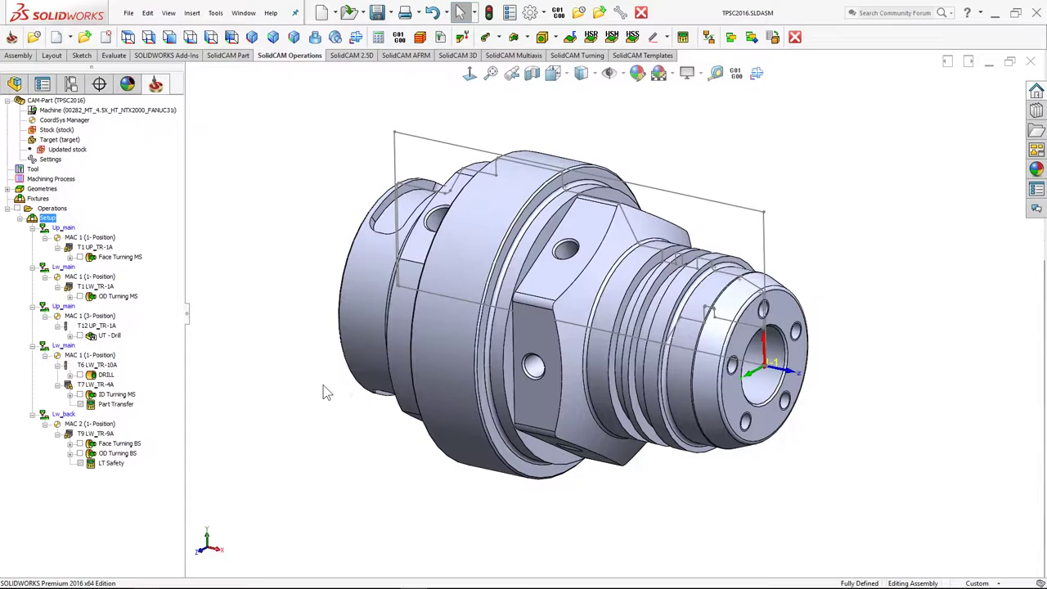
- Show and inspect the Face Turning, OD Turning, UT Drill and ID Turning MS toolpaths, then hide them
{"action": "left_click", "coordinate": [81, 258]}
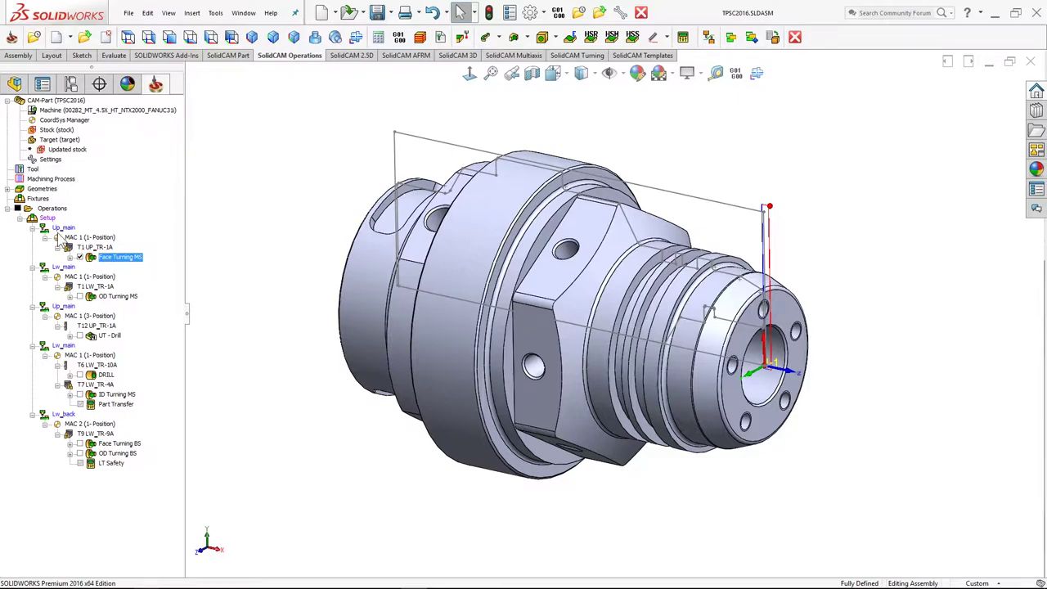
{"action": "left_click", "coordinate": [79, 296]}
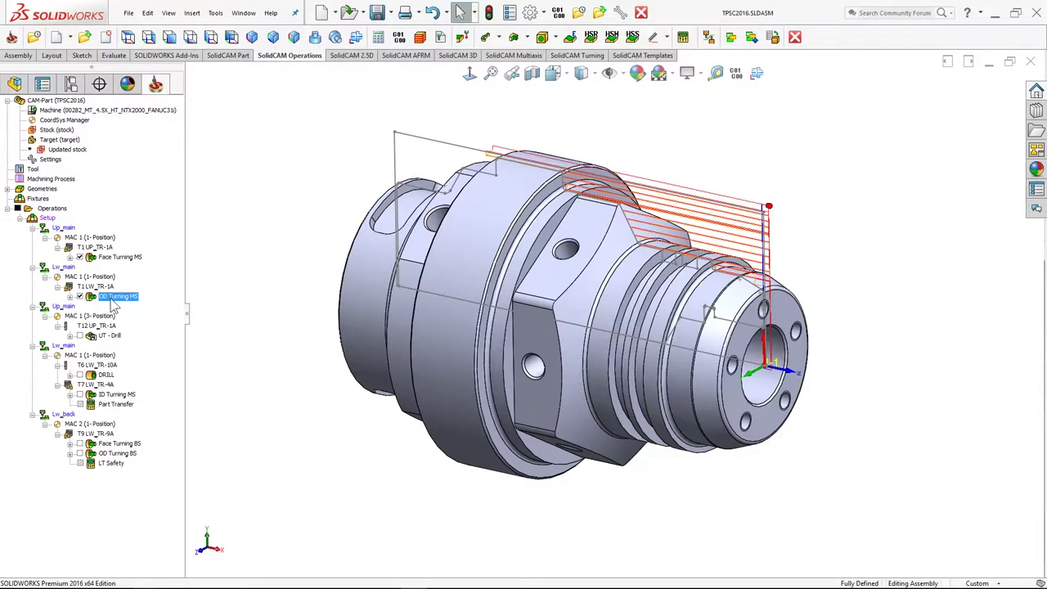
{"action": "left_click", "coordinate": [81, 337]}
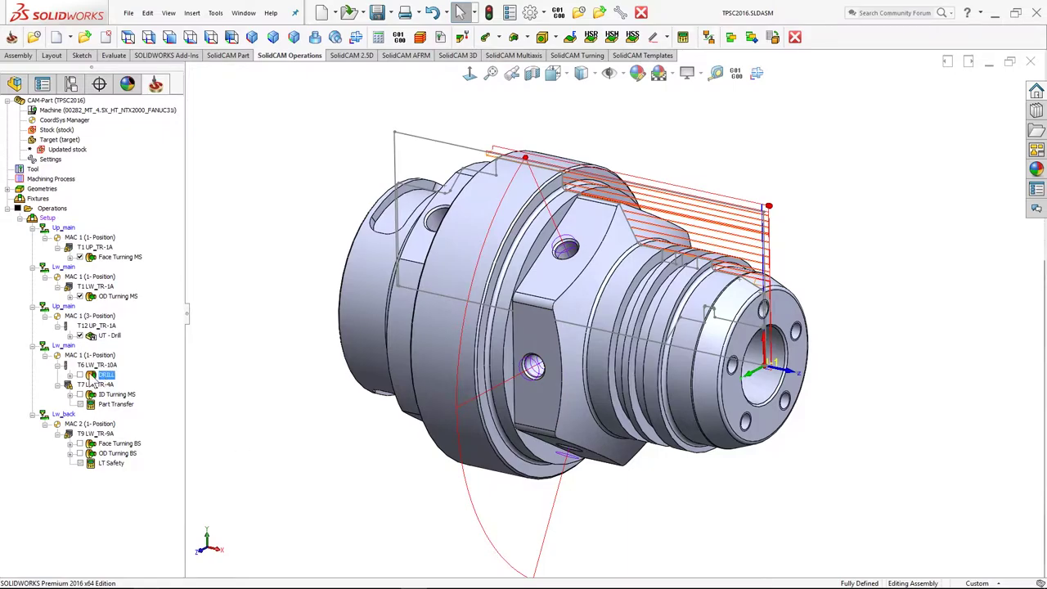
{"action": "left_click", "coordinate": [80, 395]}
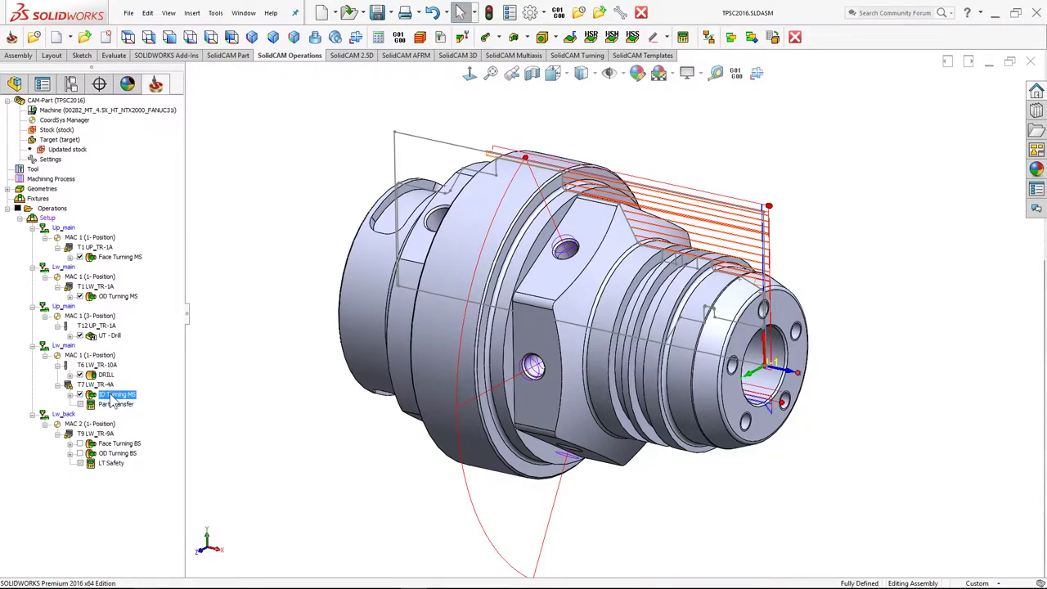
{"action": "left_click", "coordinate": [106, 259], "text": "shift"}
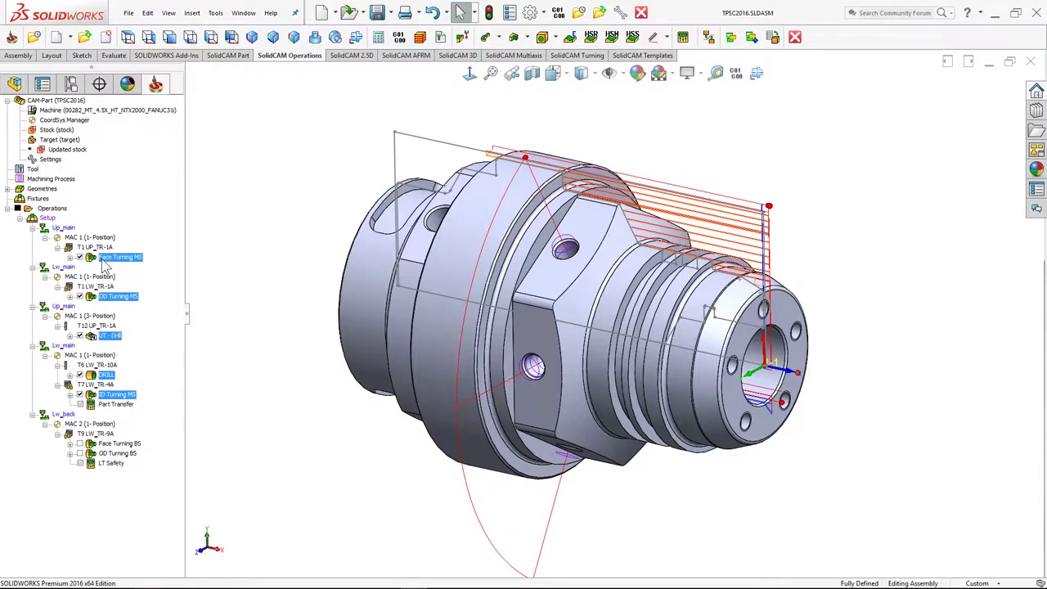
{"action": "key", "text": "f"}
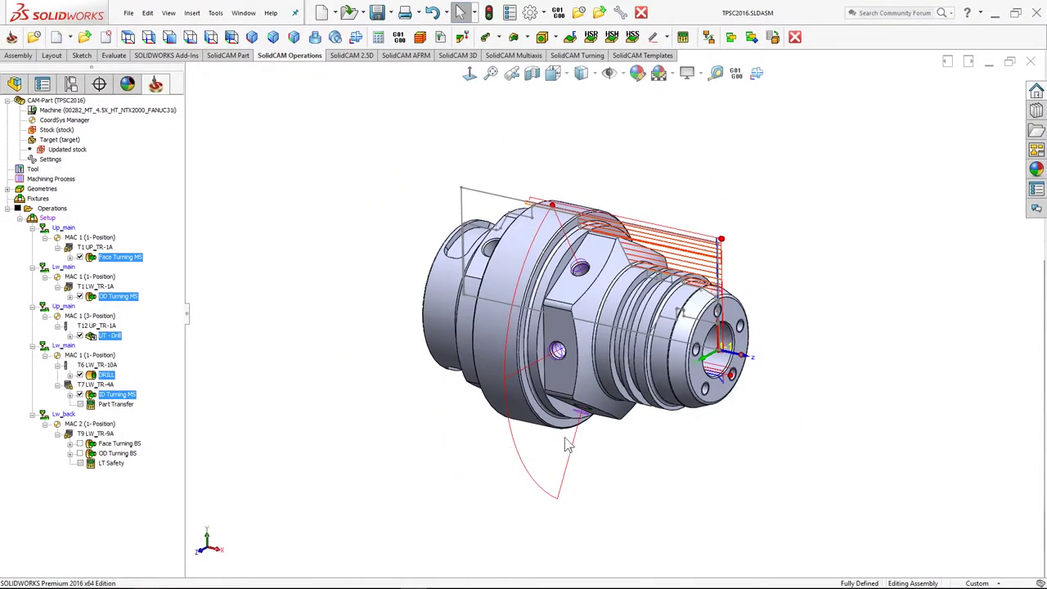
{"action": "mouse_move", "coordinate": [654, 444]}
{"action": "middle_mouse_down"}
{"action": "mouse_move", "coordinate": [692, 414]}
{"action": "mouse_move", "coordinate": [650, 427]}
{"action": "middle_mouse_up"}
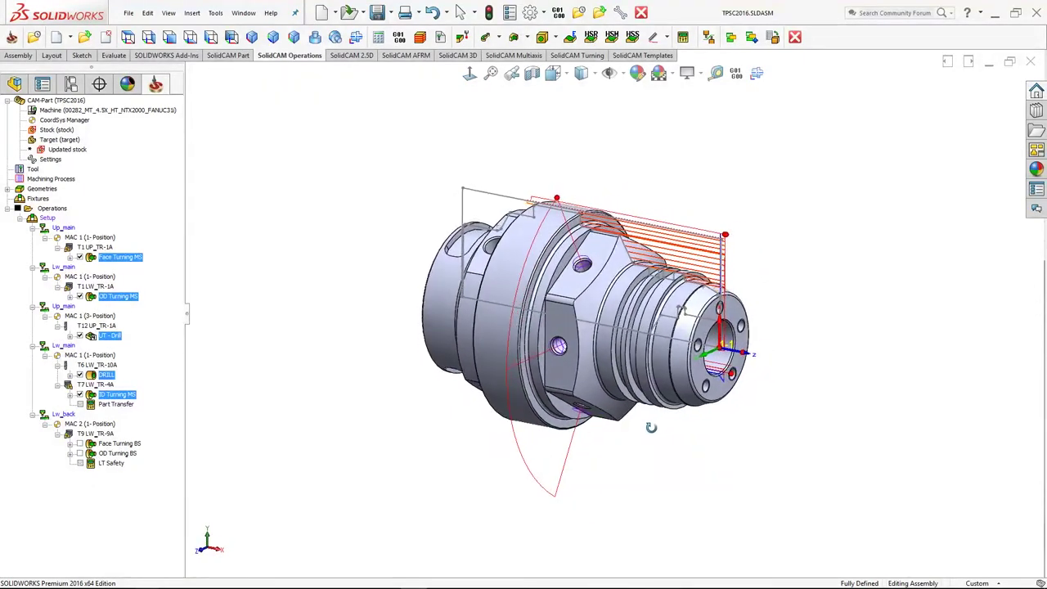
{"action": "left_click", "coordinate": [117, 404]}
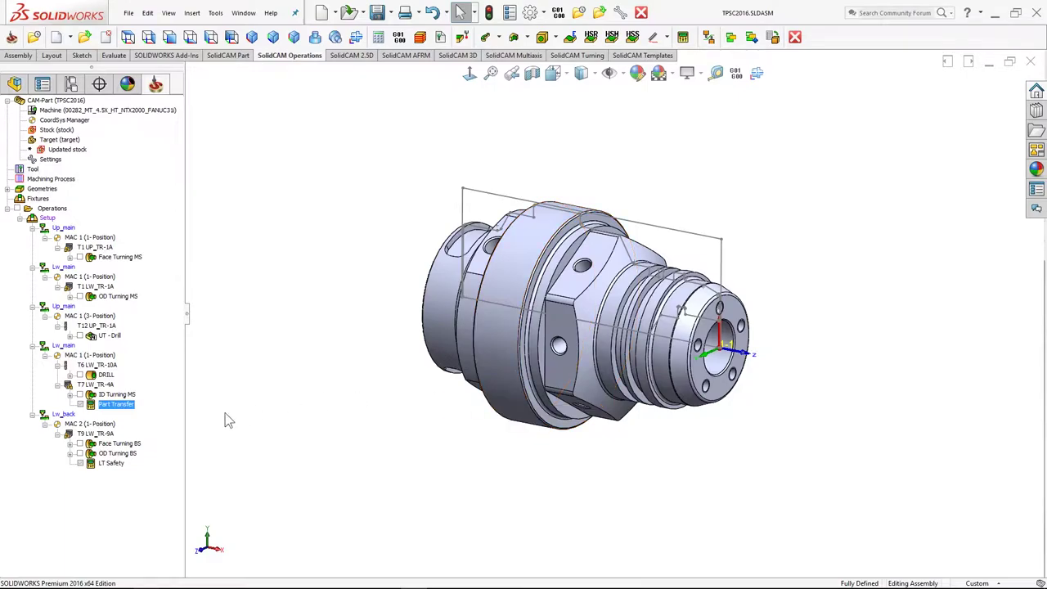
- Show and inspect the Face Turning BS and OD Turning BS toolpaths, then hide them
{"action": "left_click", "coordinate": [123, 443]}
{"action": "left_click", "coordinate": [102, 454], "text": "ctrl"}
{"action": "left_click", "coordinate": [79, 453]}
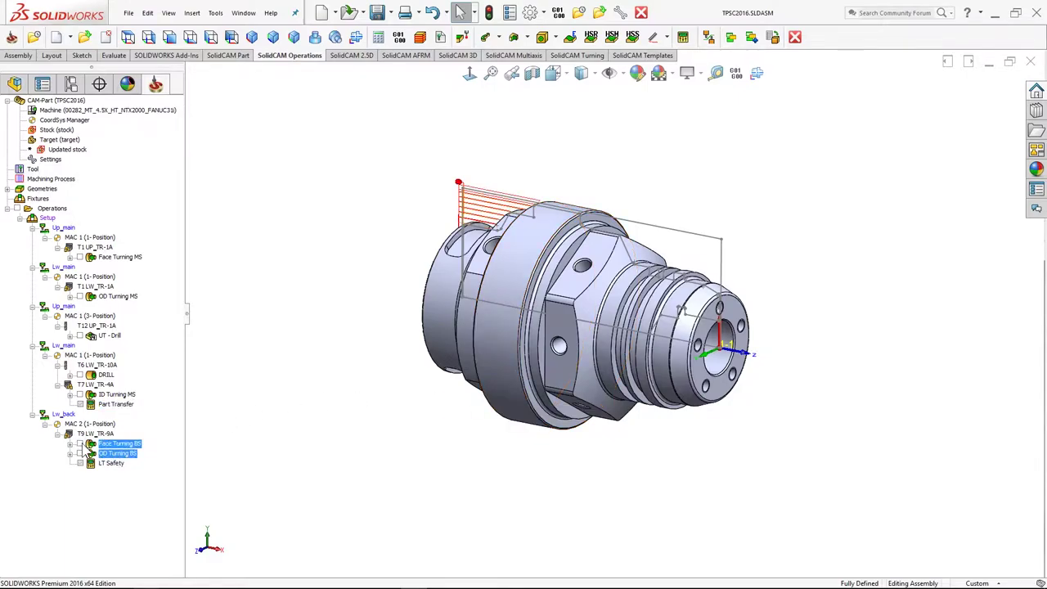
{"action": "middle_click_drag", "start_coordinate": [407, 322], "coordinate": [517, 335]}
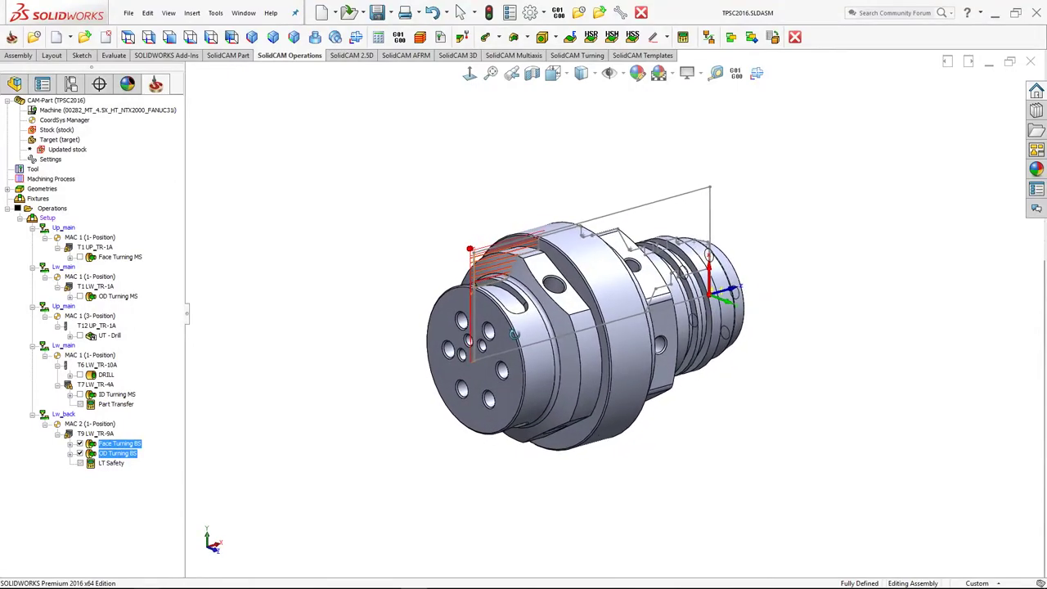
{"action": "left_click", "coordinate": [81, 453]}
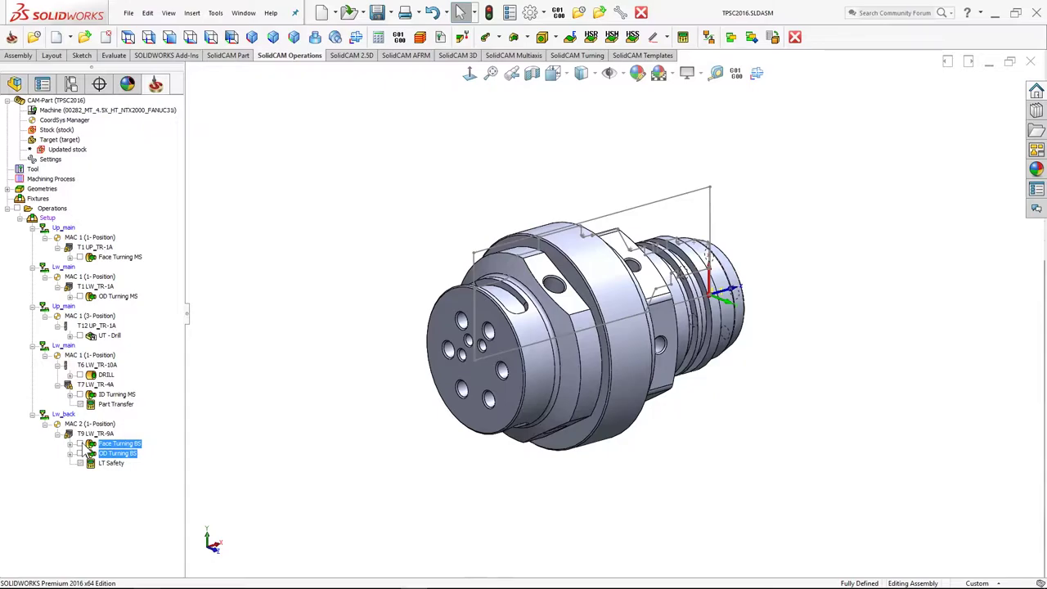
- Switch the toolbar to large labelled buttons
{"action": "right_click", "coordinate": [47, 220]}
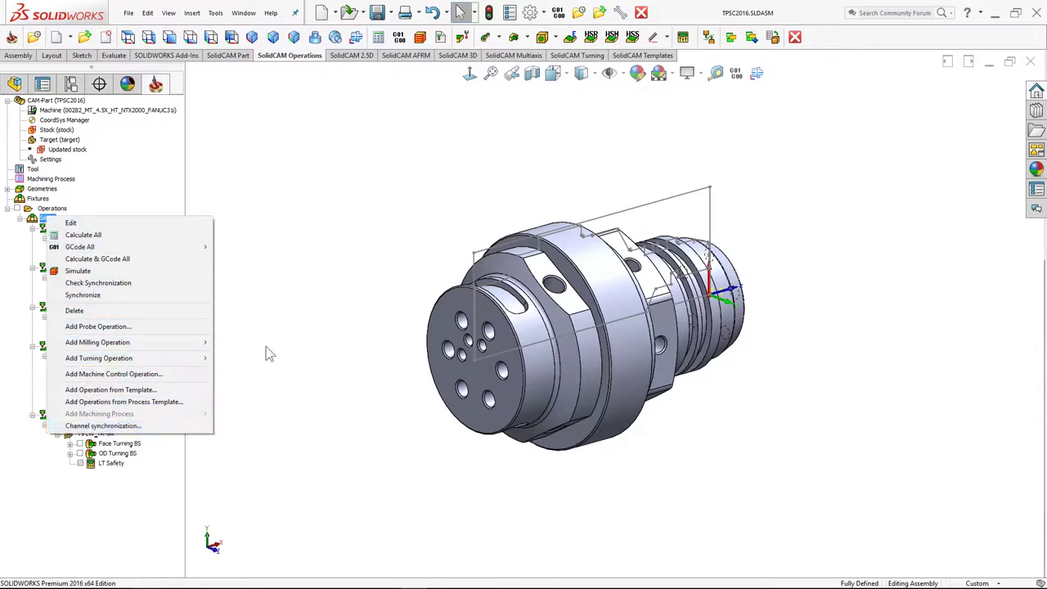
{"action": "left_click", "coordinate": [818, 42]}
{"action": "right_click", "coordinate": [818, 42]}
{"action": "left_click", "coordinate": [830, 60]}
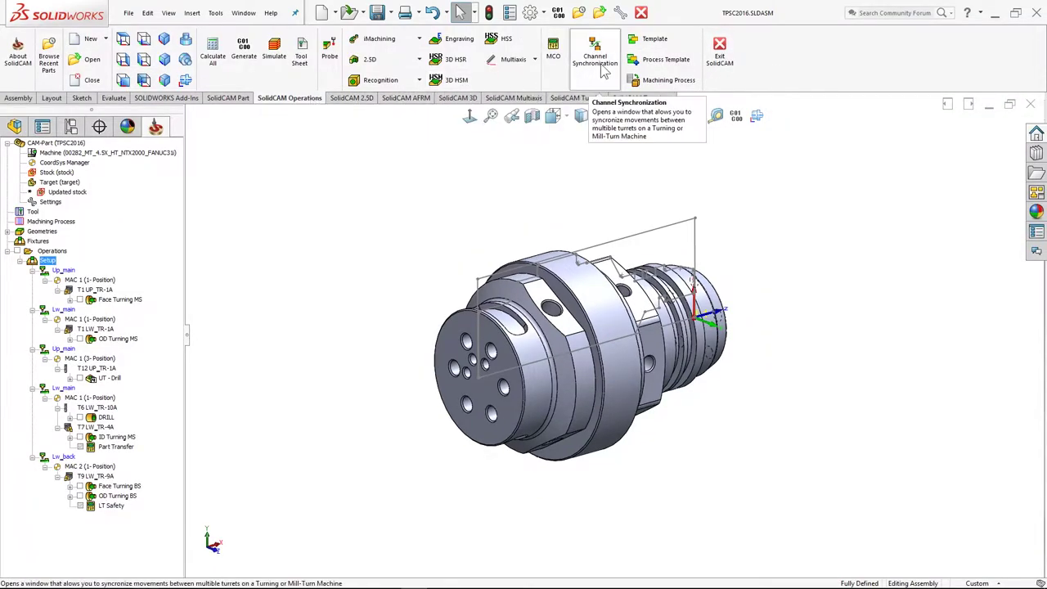
- Return the toolbar to small icons and open Channel Synchronization for the Setup
{"action": "right_click", "coordinate": [781, 48]}
{"action": "left_click", "coordinate": [806, 72]}
{"action": "right_click", "coordinate": [50, 220]}
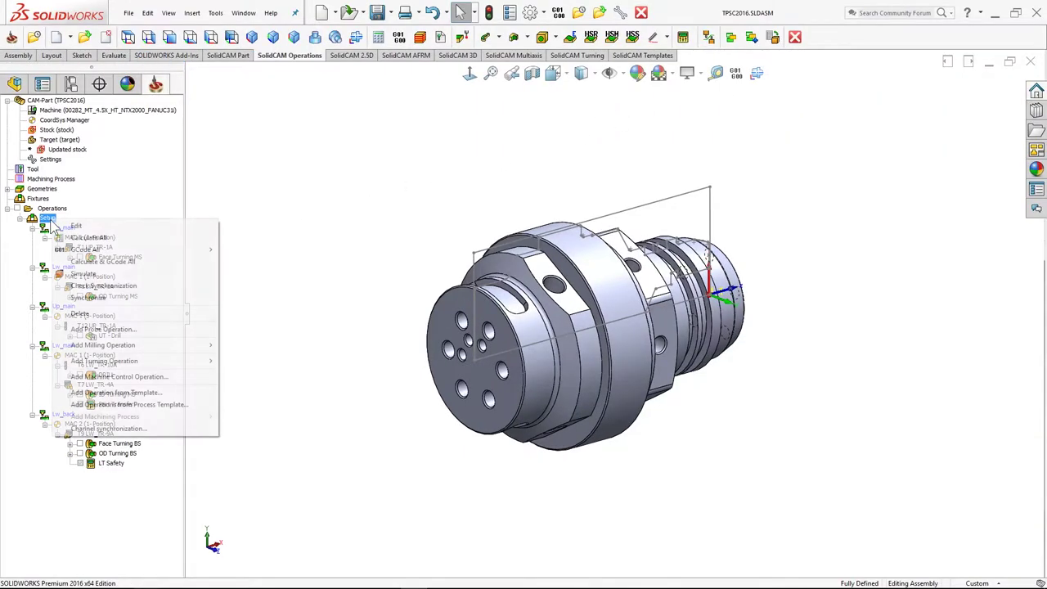
{"action": "left_click", "coordinate": [91, 430]}
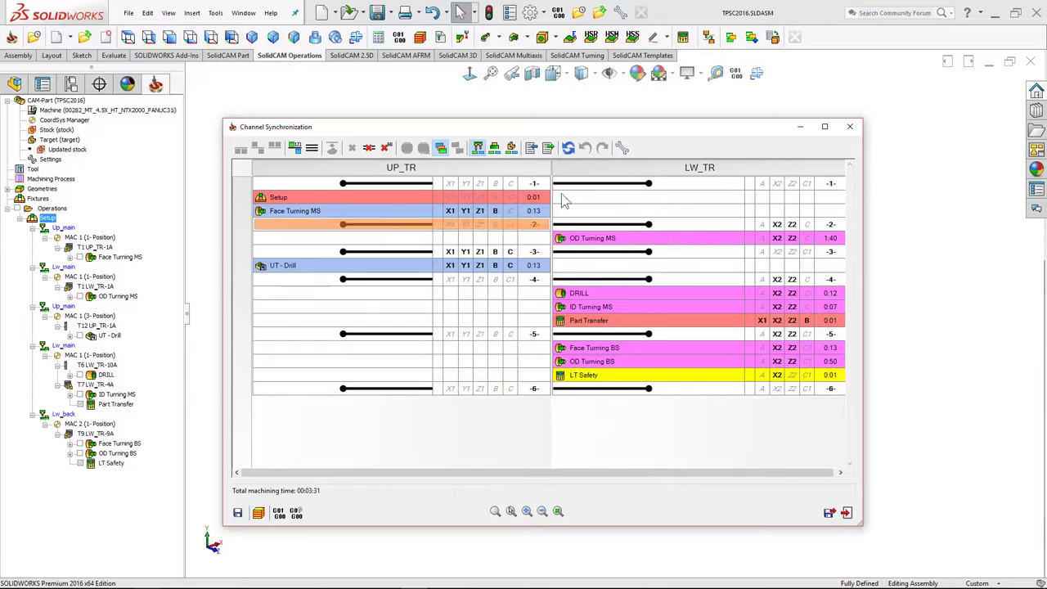
- Select an upper-turret sync point in Channel Synchronization and launch Simulate
{"action": "left_click_drag", "start_coordinate": [559, 131], "coordinate": [550, 128]}
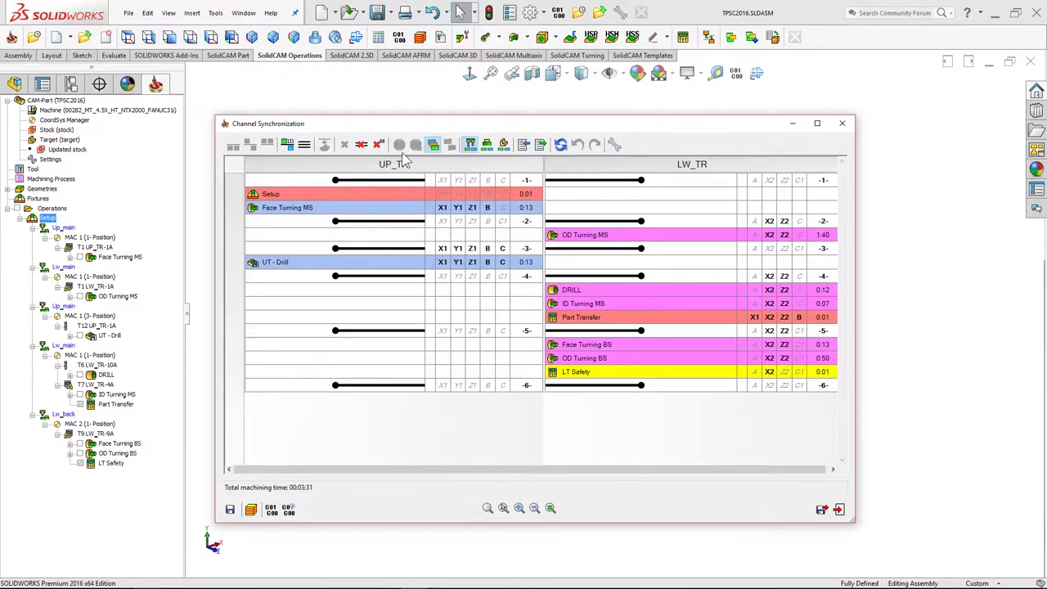
{"action": "left_click", "coordinate": [387, 181]}
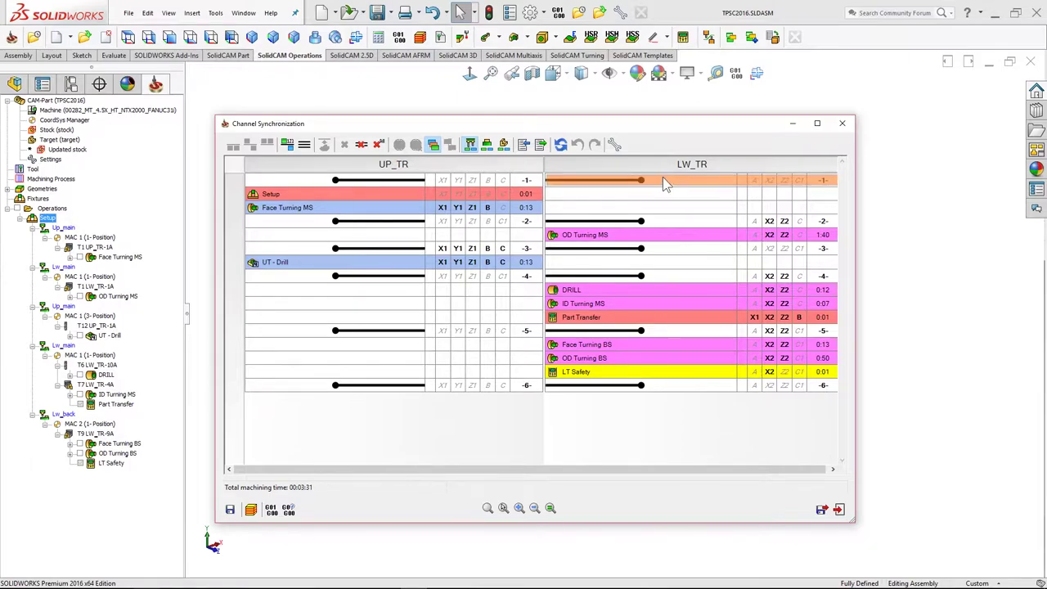
{"action": "left_click", "coordinate": [250, 508]}
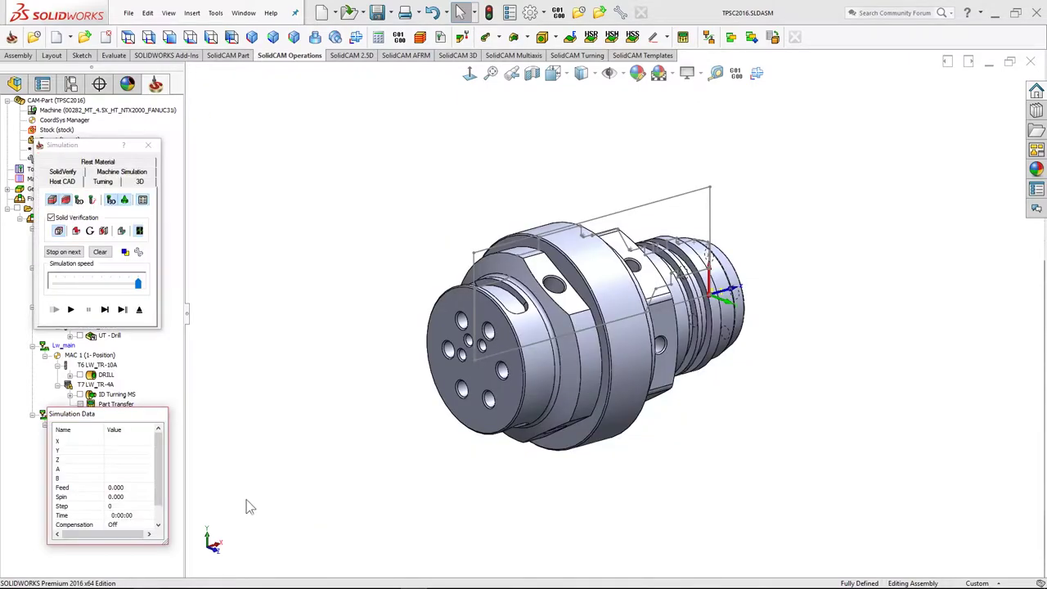
- Open the Machine Simulation tab
{"action": "left_click", "coordinate": [126, 172]}
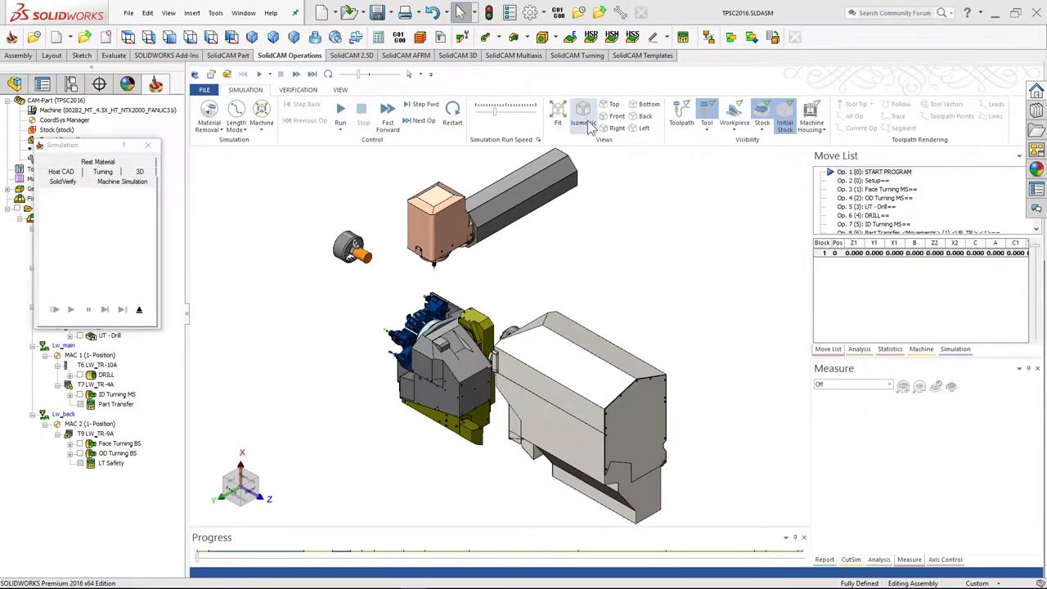
- Run the machine simulation in front view through END PROGRAM, then exit it
{"action": "left_click", "coordinate": [615, 115]}
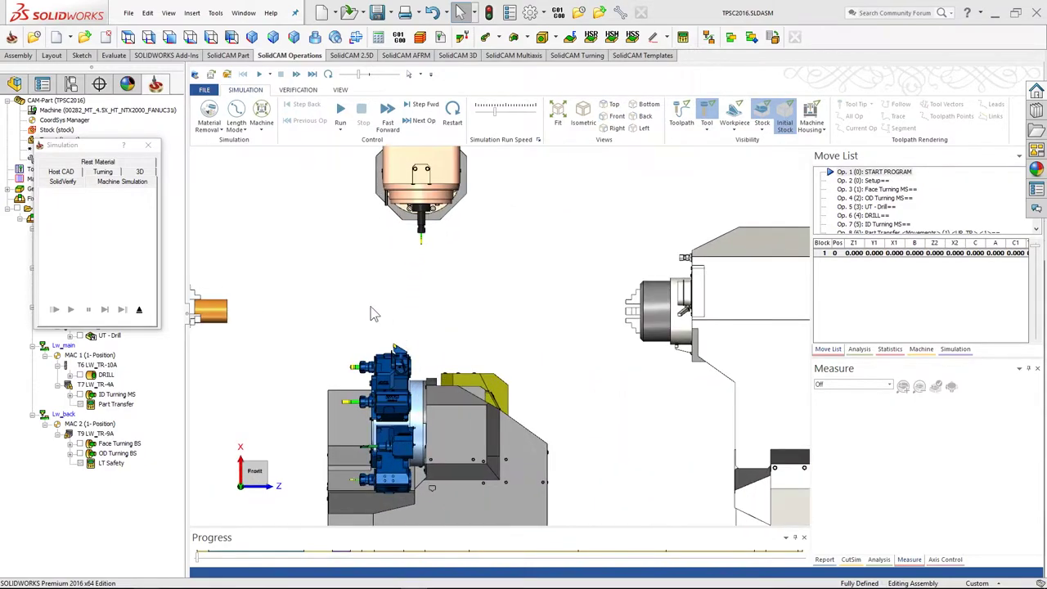
{"action": "middle_click_drag", "start_coordinate": [434, 326], "coordinate": [430, 322]}
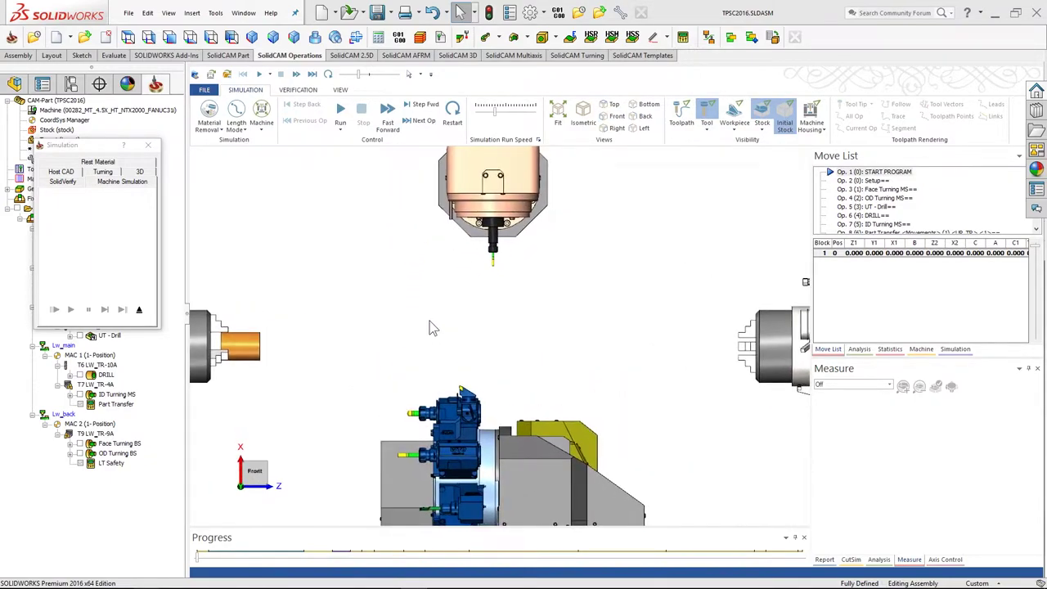
{"action": "left_click", "coordinate": [342, 114]}
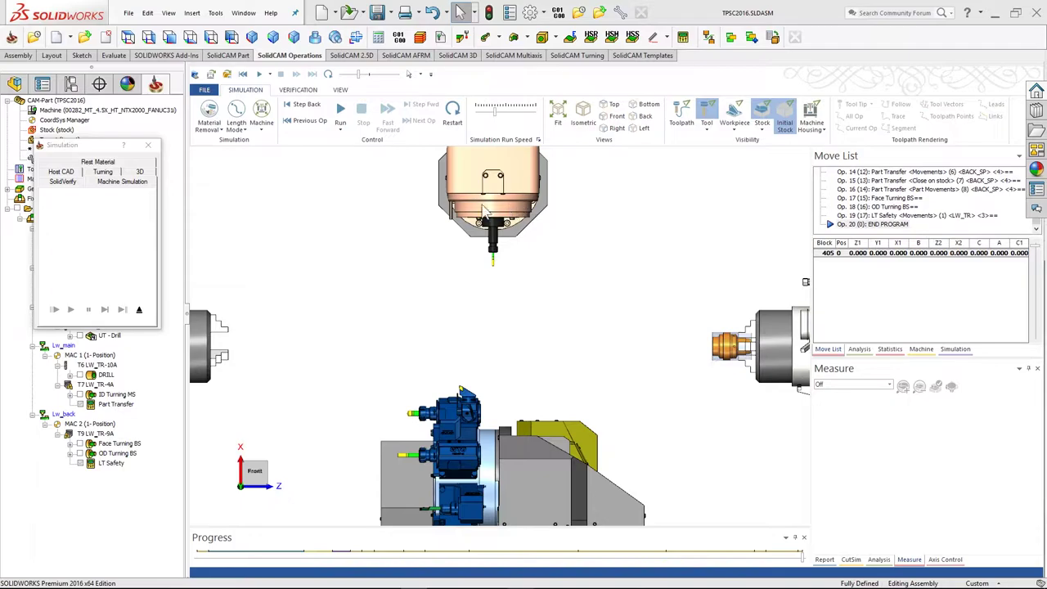
{"action": "left_click", "coordinate": [140, 312]}
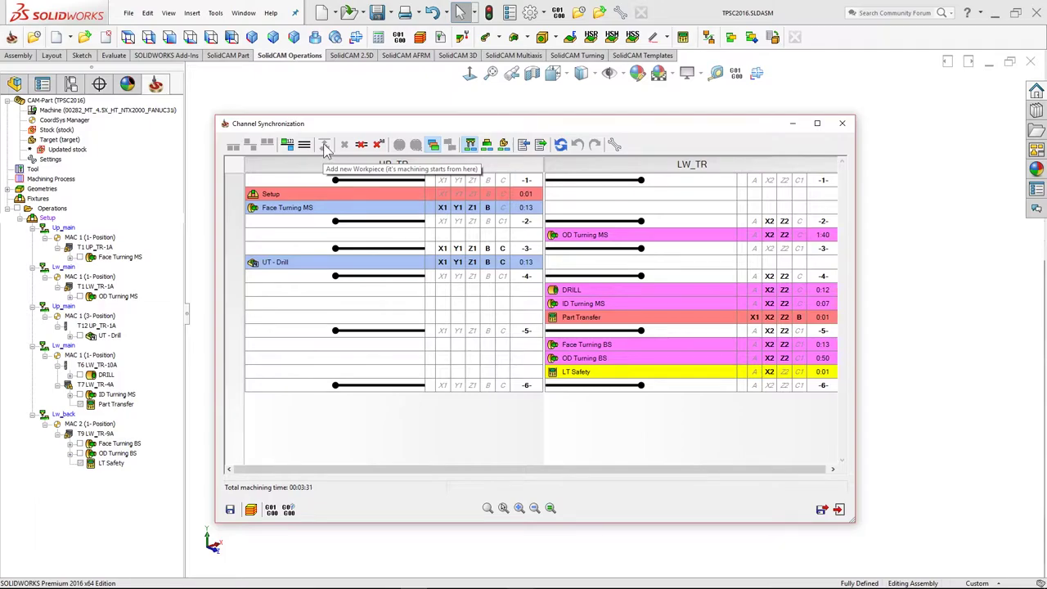
- Drag Face Turning BS to a new position in the sequence and exit Channel Synchronization
{"action": "left_click", "coordinate": [577, 346]}
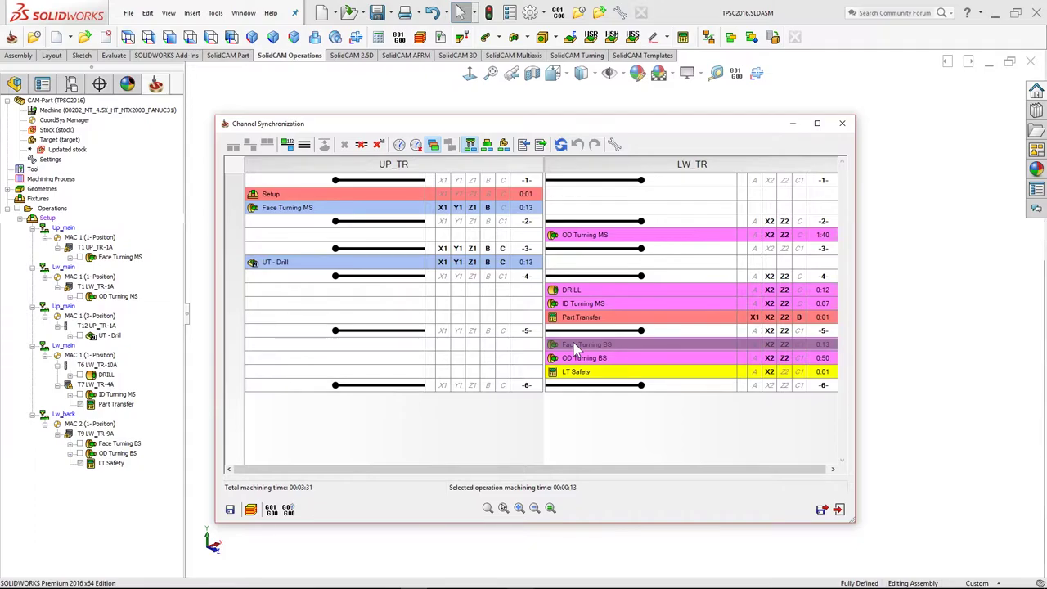
{"action": "left_click_drag", "start_coordinate": [577, 347], "coordinate": [622, 387]}
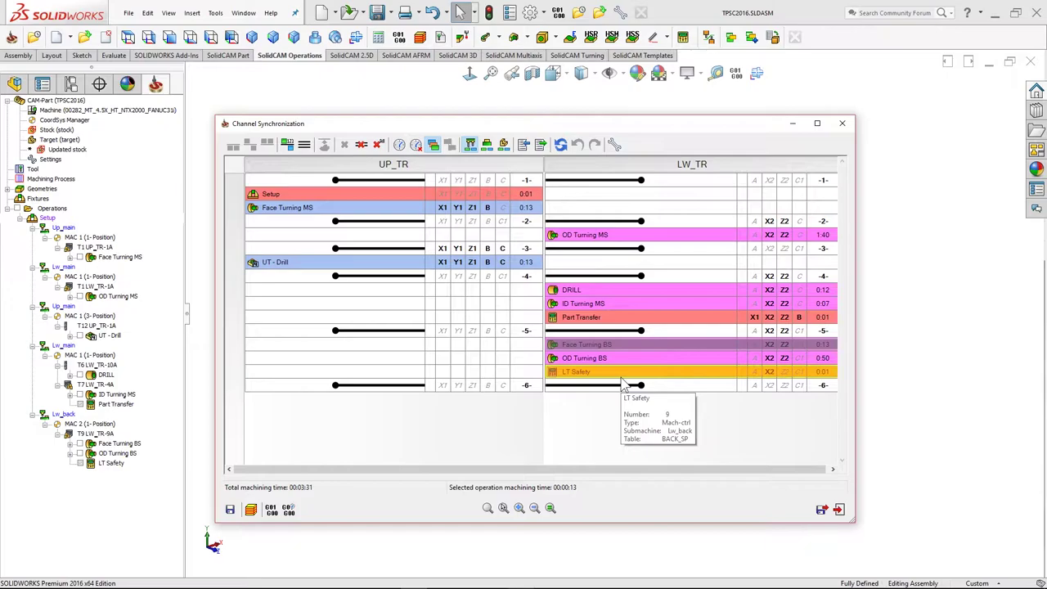
{"action": "left_click_drag", "start_coordinate": [621, 387], "coordinate": [623, 389]}
{"action": "left_click", "coordinate": [821, 509]}
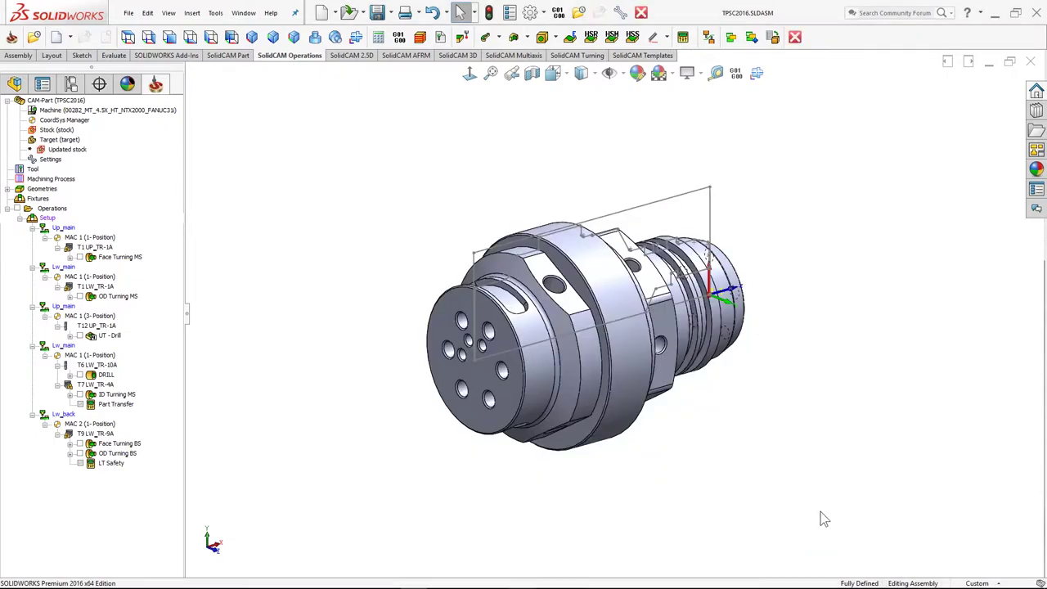
- Add a machine control operation after LT Safety with back-spindle clamp set to RELEASE STOCK
{"action": "right_click", "coordinate": [118, 464]}
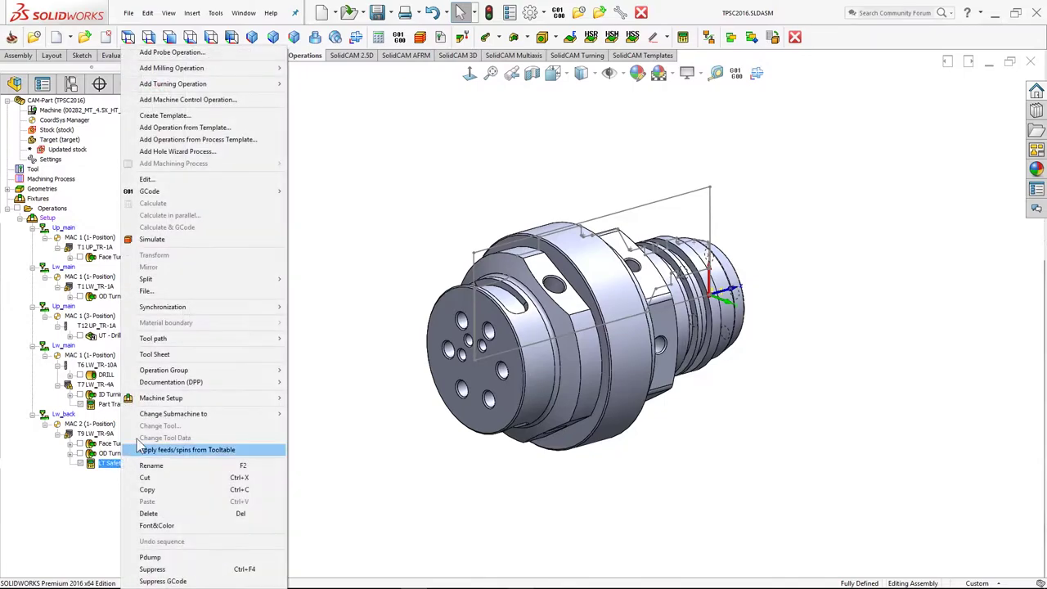
{"action": "left_click", "coordinate": [187, 99]}
{"action": "left_click_drag", "start_coordinate": [201, 185], "coordinate": [314, 162]}
{"action": "left_click_drag", "start_coordinate": [195, 273], "coordinate": [323, 274]}
{"action": "left_click", "coordinate": [298, 324]}
{"action": "left_click", "coordinate": [565, 230]}
{"action": "left_click", "coordinate": [565, 231]}
{"action": "left_click", "coordinate": [559, 263]}
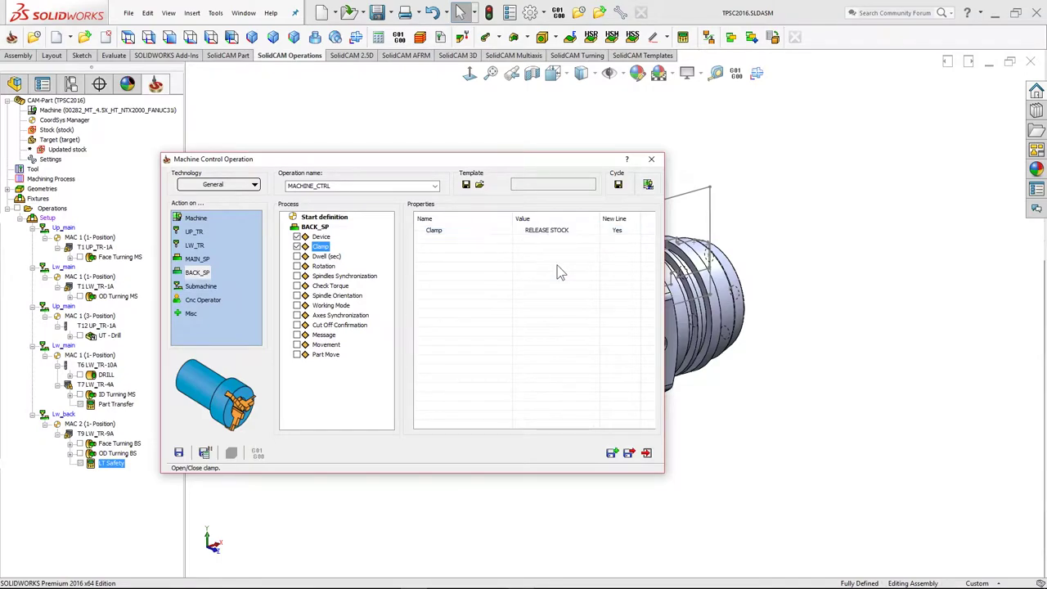
{"action": "left_click", "coordinate": [202, 454]}
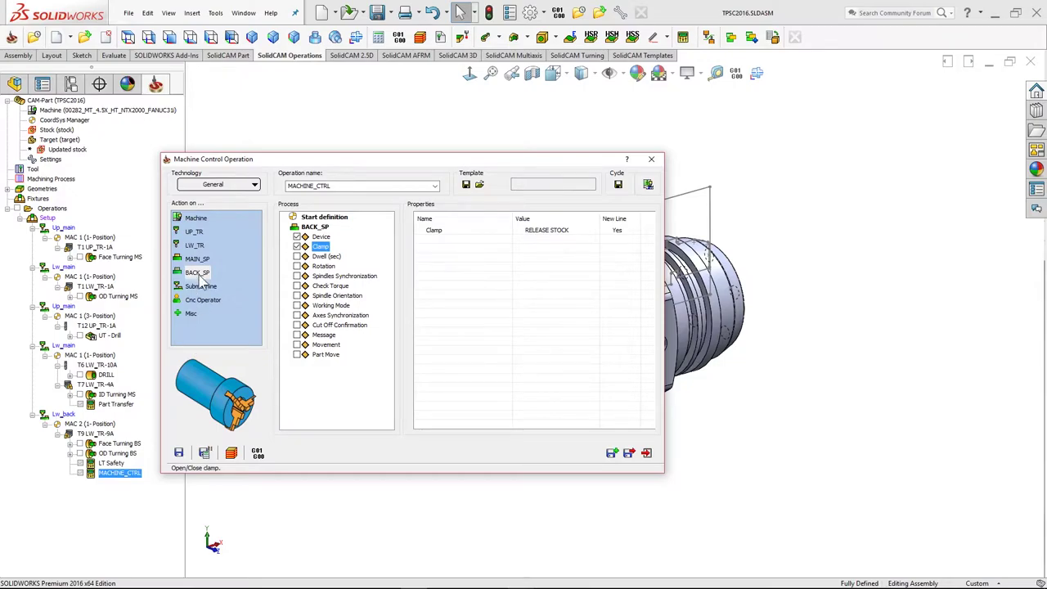
- Rename the operation to 'Release Stock', confirm it, and reopen Channel Synchronization
{"action": "left_click_drag", "start_coordinate": [331, 186], "coordinate": [242, 188]}
{"action": "type", "text": "Release S"}
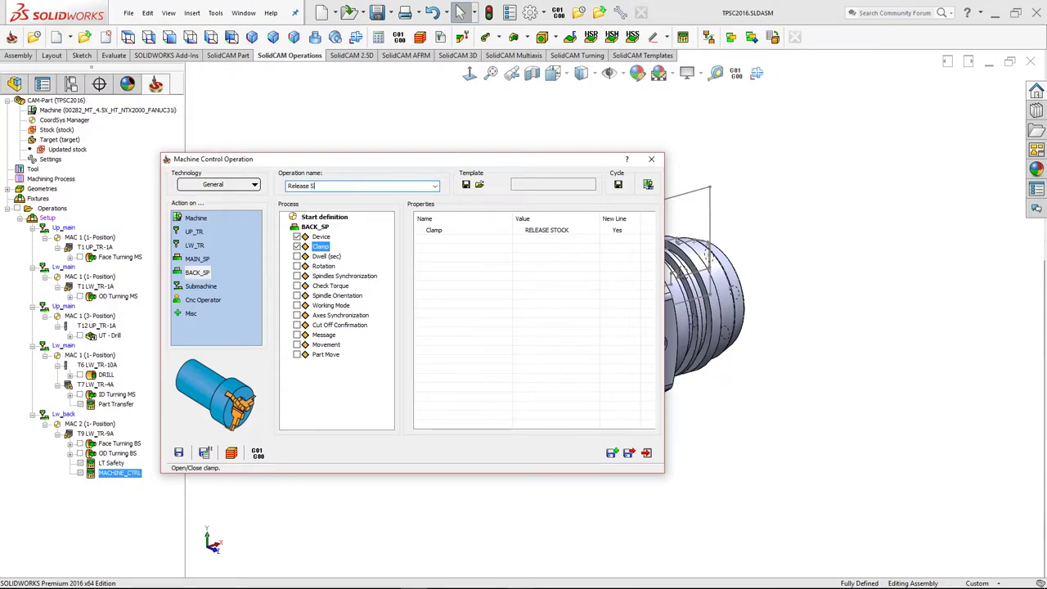
{"action": "type", "text": "tock"}
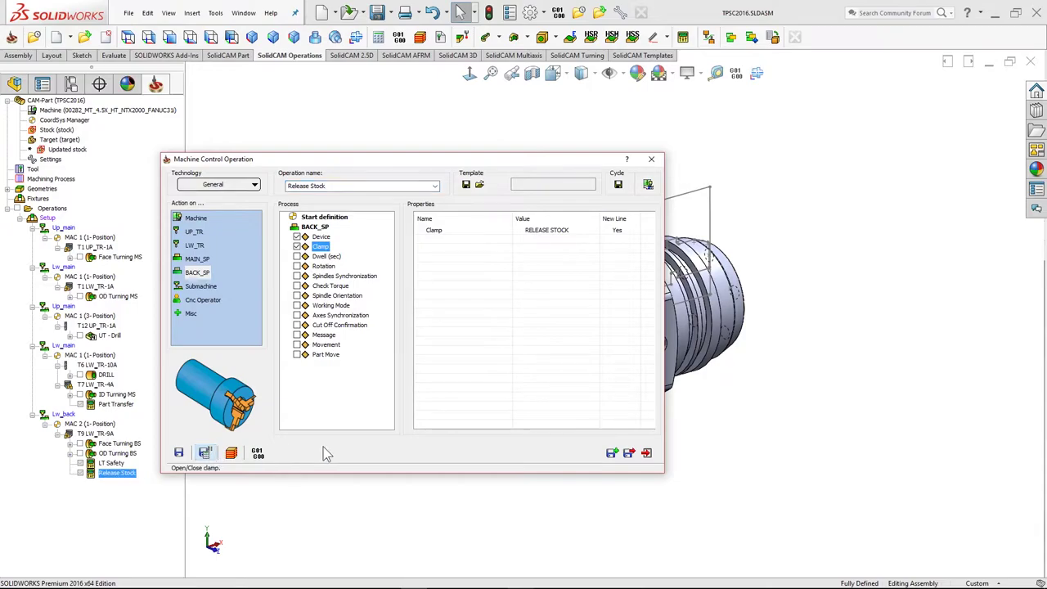
{"action": "left_click", "coordinate": [628, 453]}
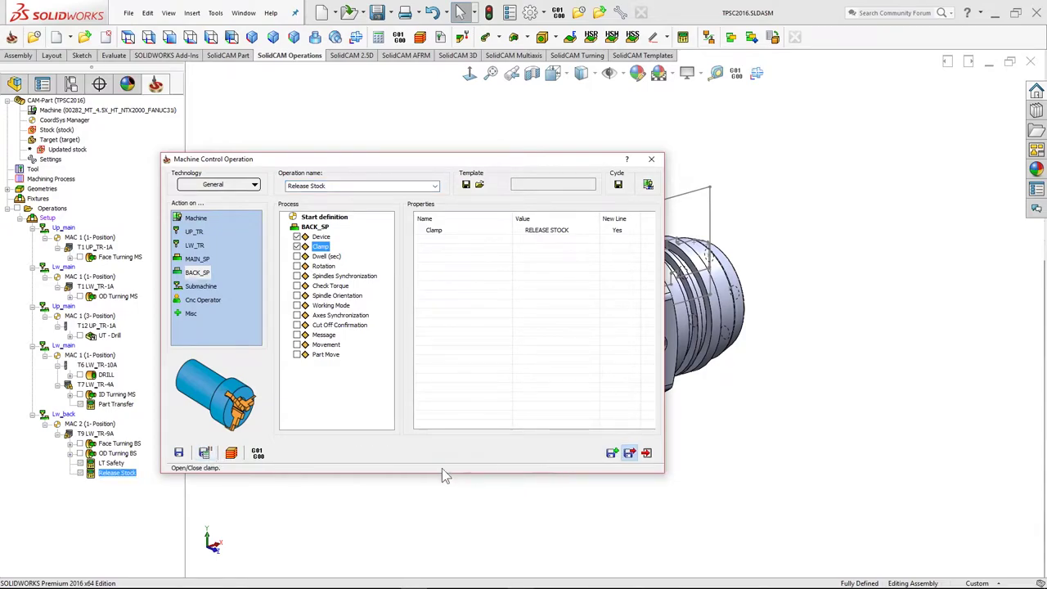
{"action": "right_click", "coordinate": [49, 217]}
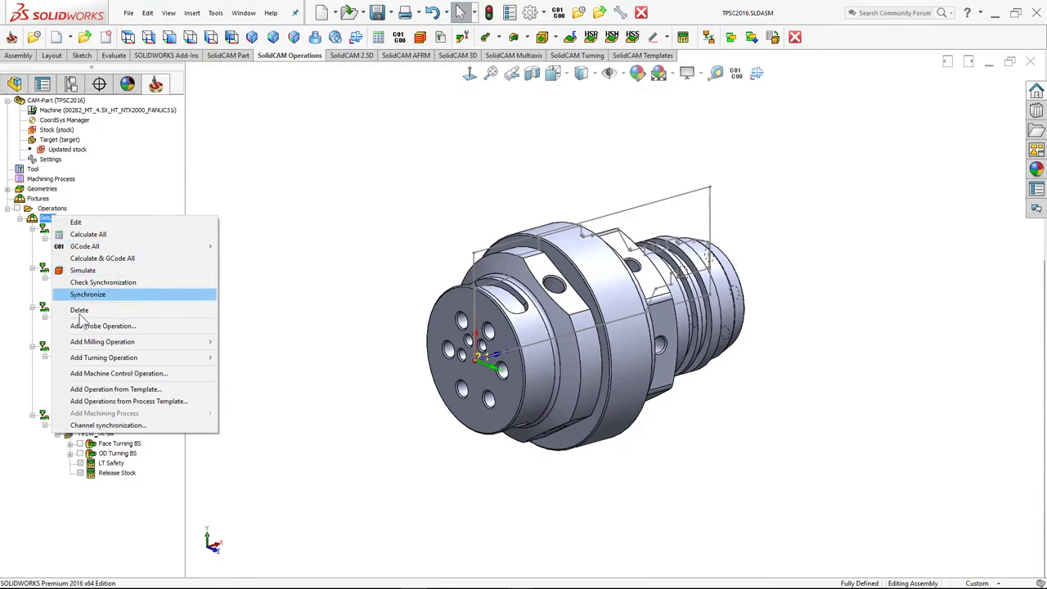
{"action": "left_click", "coordinate": [113, 425]}
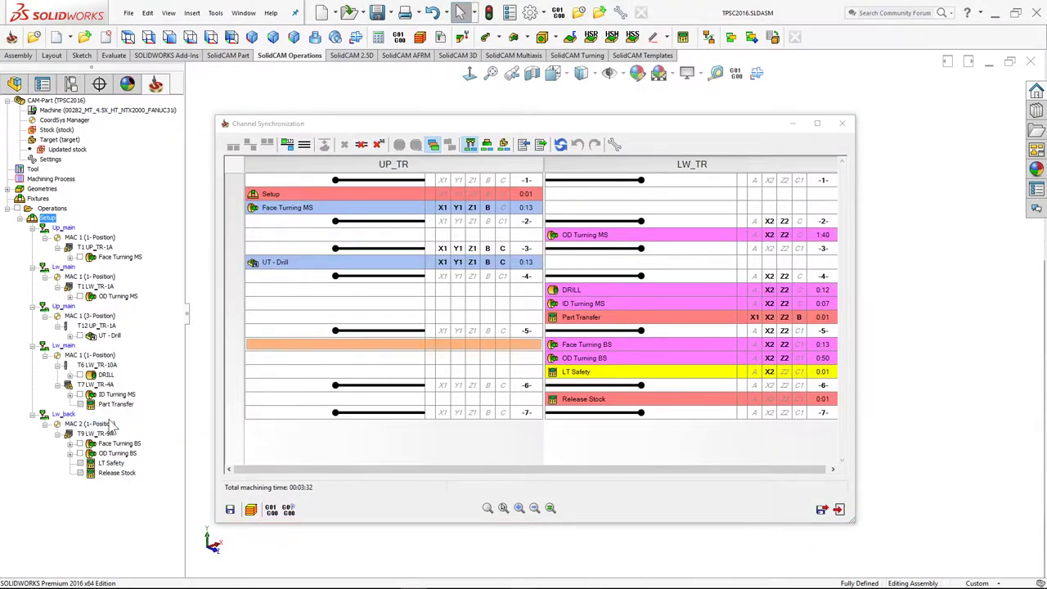
{"action": "left_click", "coordinate": [598, 347]}
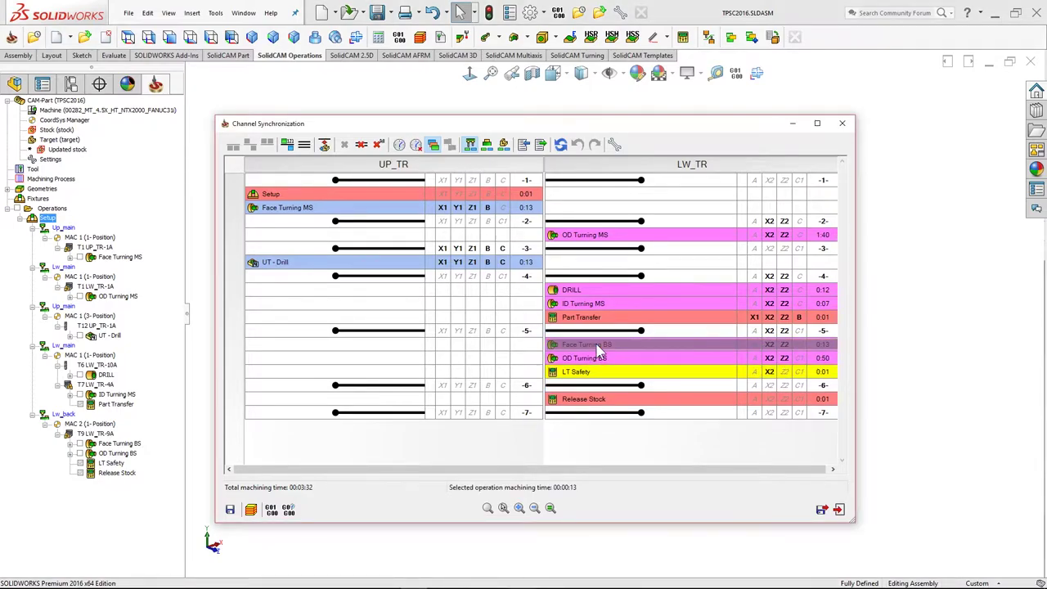
{"action": "left_click", "coordinate": [324, 147]}
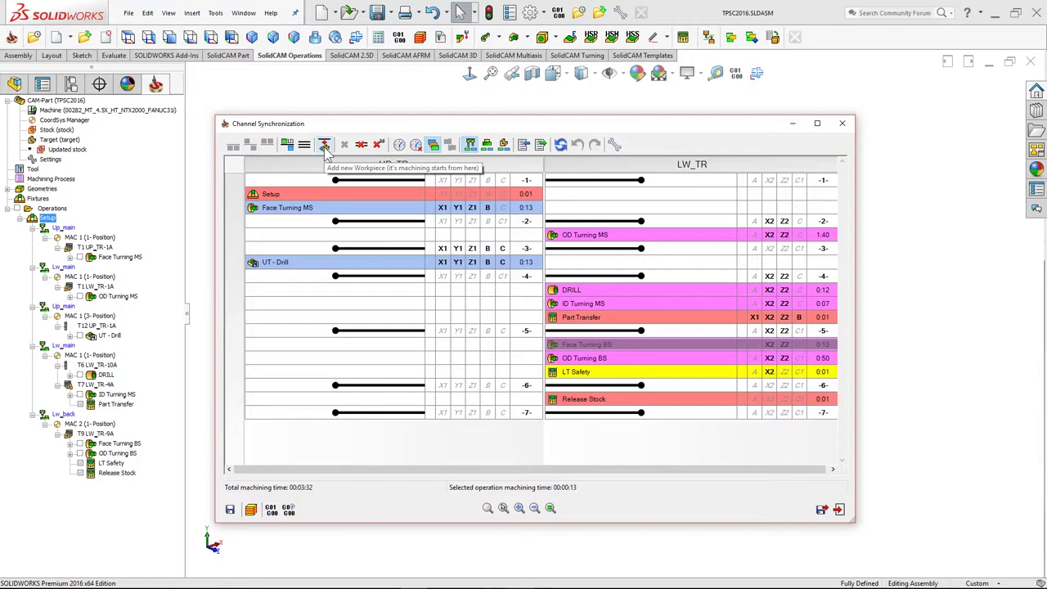
{"action": "mouse_move", "coordinate": [591, 350]}
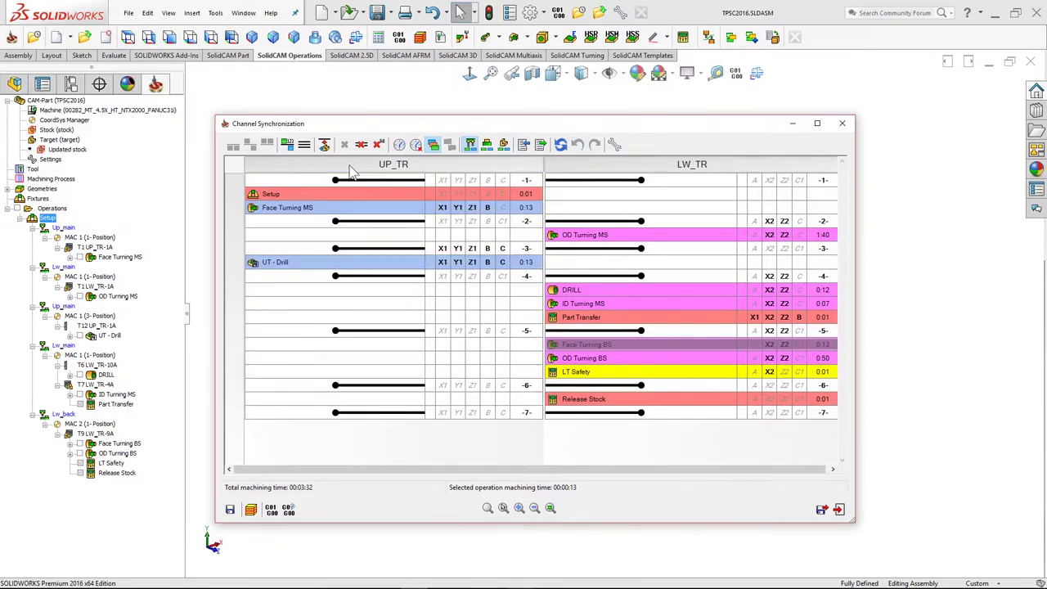
- Add a new workpiece at Face Turning BS and select Setup in the UP_TR column
{"action": "left_click", "coordinate": [324, 145]}
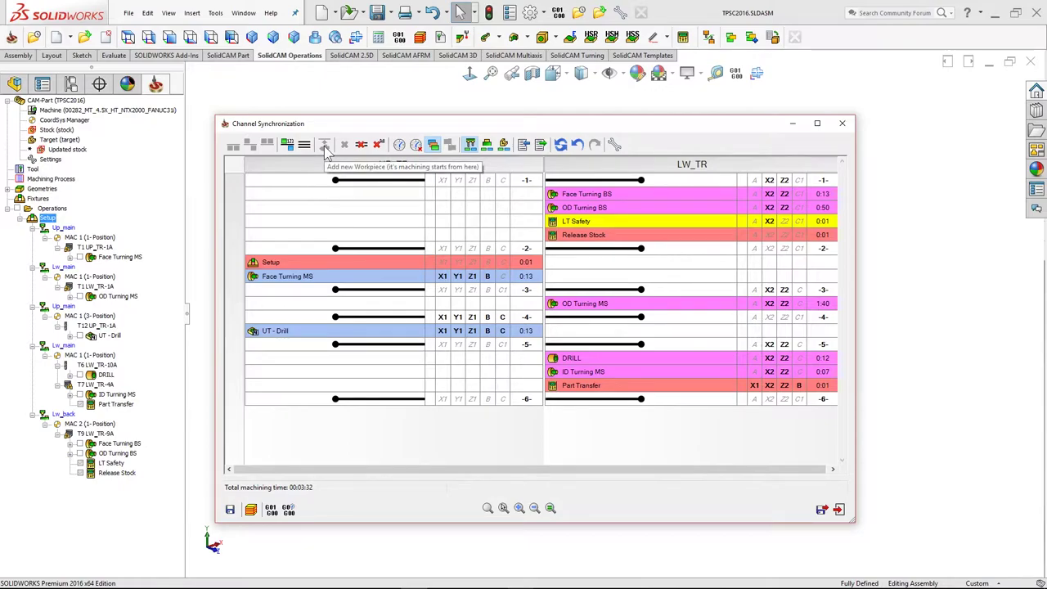
{"action": "left_click", "coordinate": [319, 262]}
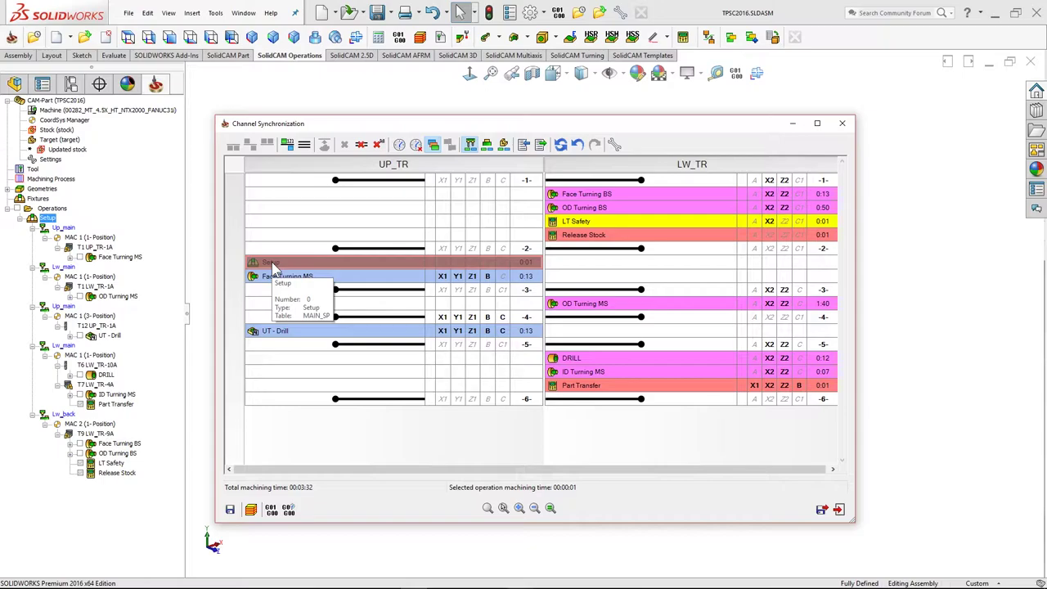
- Place Setup under sync point -1- on UP_TR and sync Face Turning BS to start when Setup ends
{"action": "left_click_drag", "start_coordinate": [273, 268], "coordinate": [324, 157]}
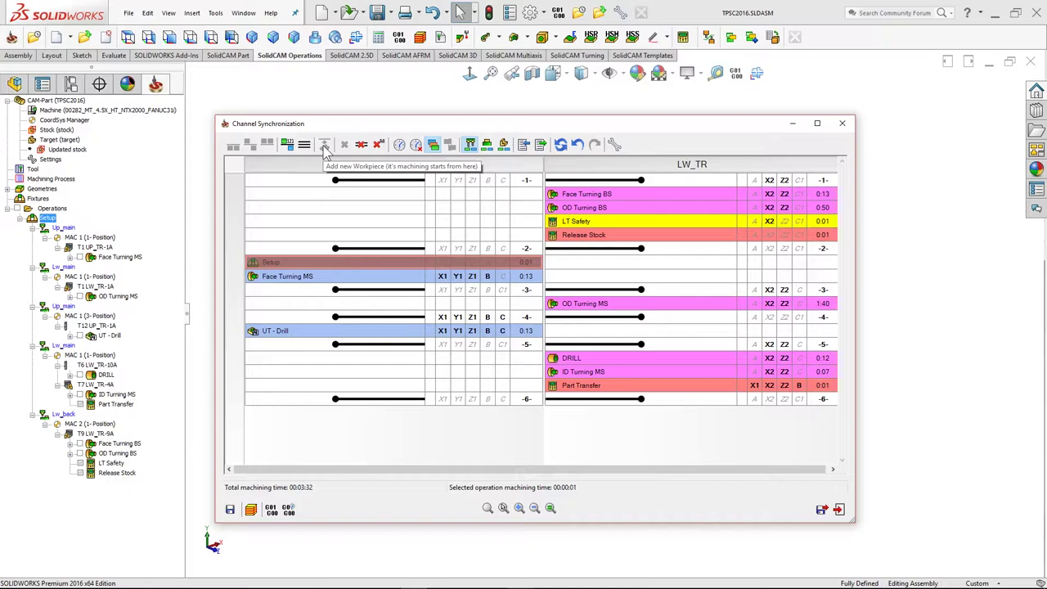
{"action": "left_click_drag", "start_coordinate": [325, 148], "coordinate": [322, 223]}
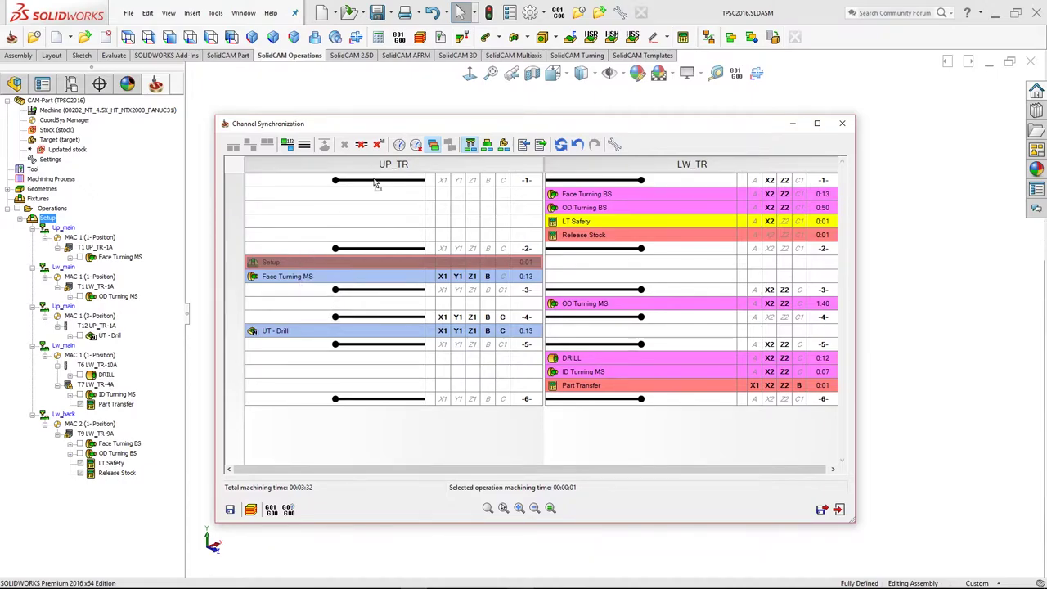
{"action": "left_click_drag", "start_coordinate": [376, 184], "coordinate": [374, 186]}
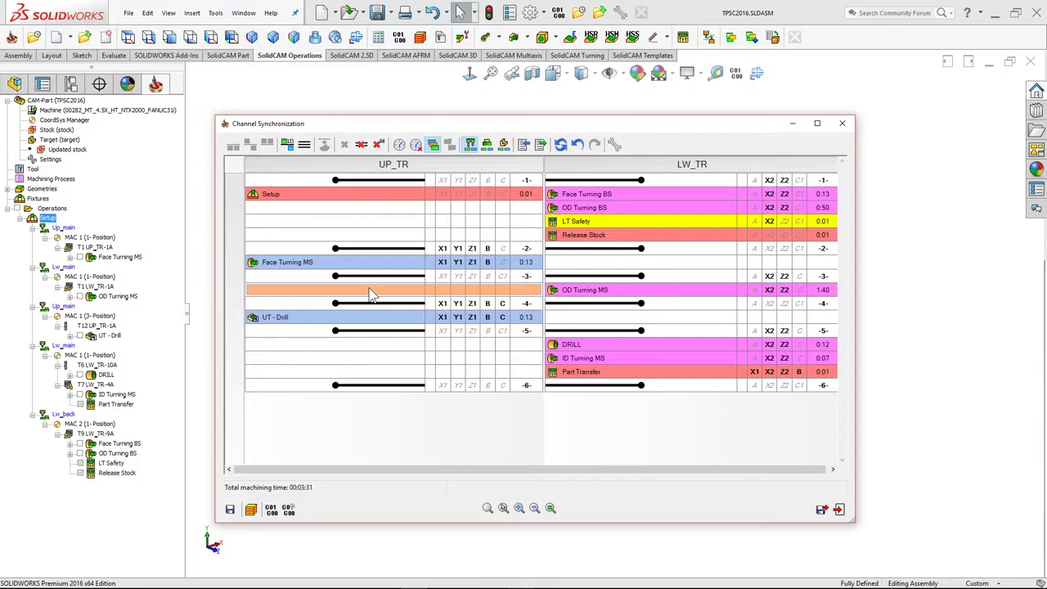
{"action": "left_click", "coordinate": [376, 196]}
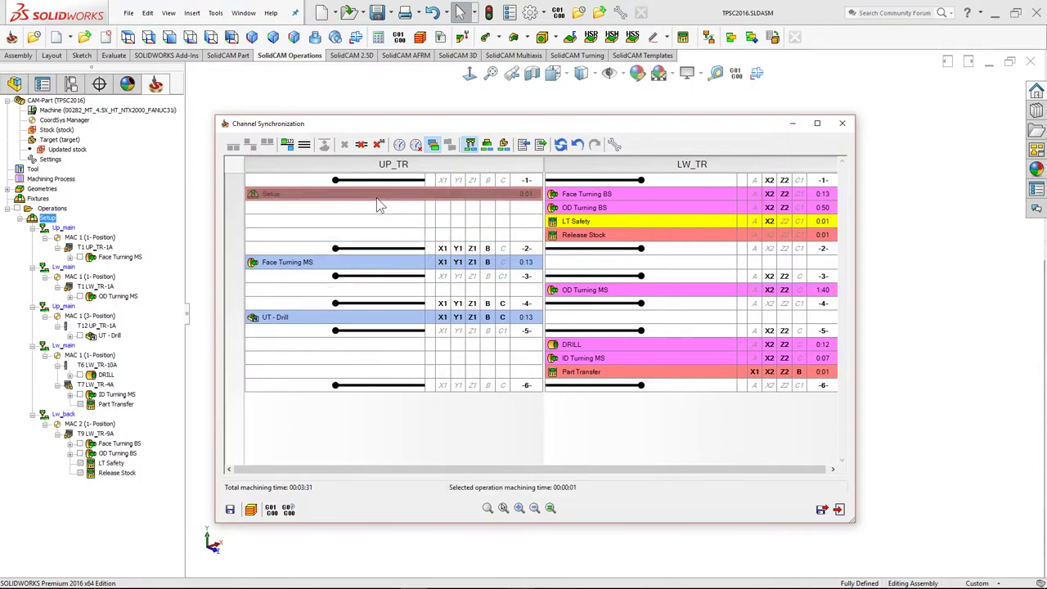
{"action": "left_click", "coordinate": [574, 196]}
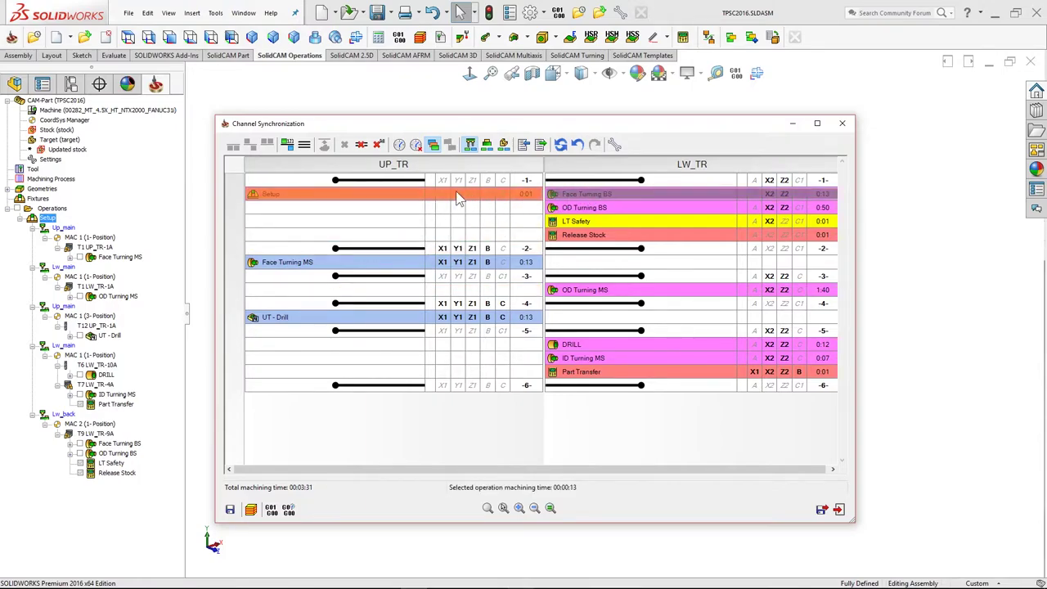
{"action": "mouse_move", "coordinate": [590, 200]}
{"action": "left_click", "coordinate": [353, 199], "text": "ctrl"}
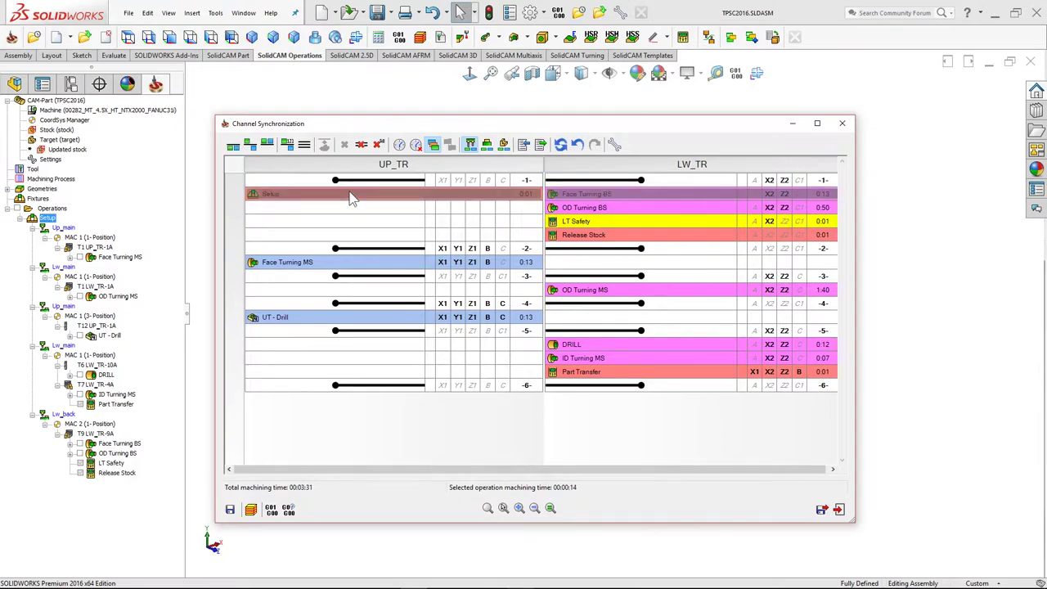
{"action": "left_click", "coordinate": [250, 147]}
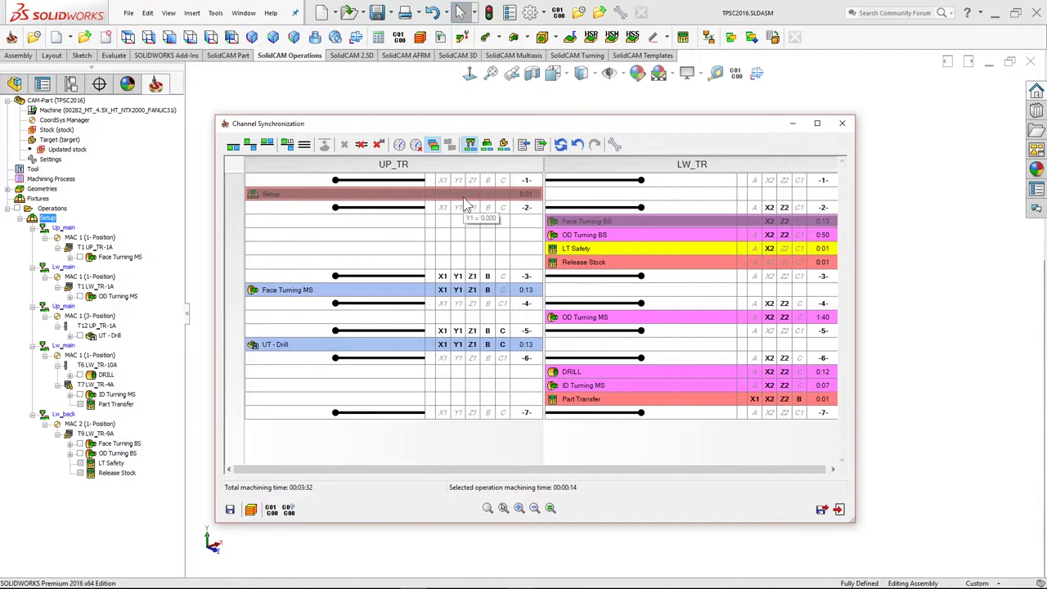
{"action": "left_click", "coordinate": [251, 510]}
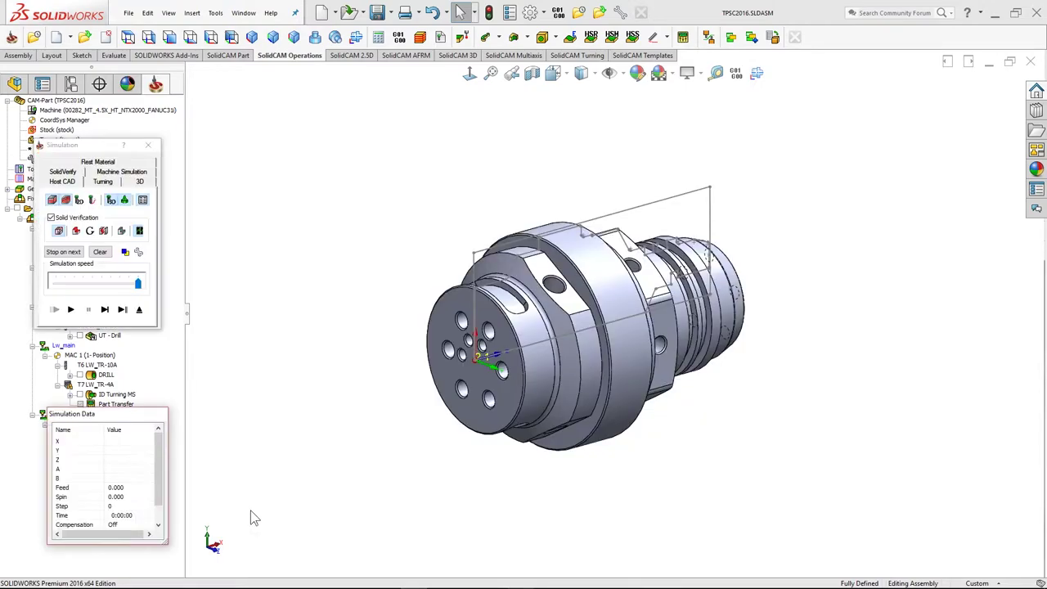
{"action": "left_click", "coordinate": [135, 174]}
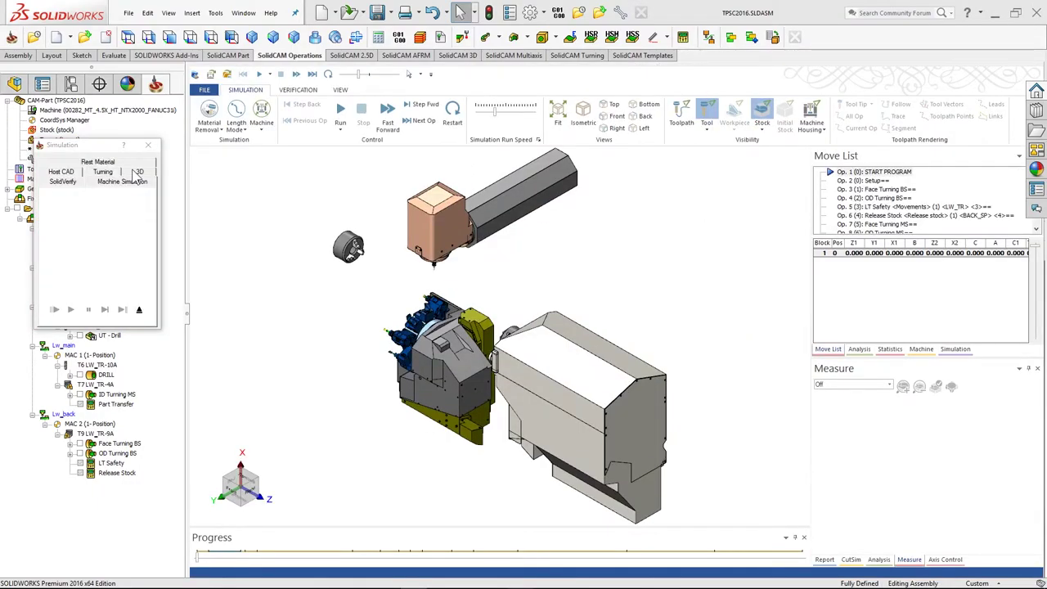
{"action": "left_click", "coordinate": [611, 115]}
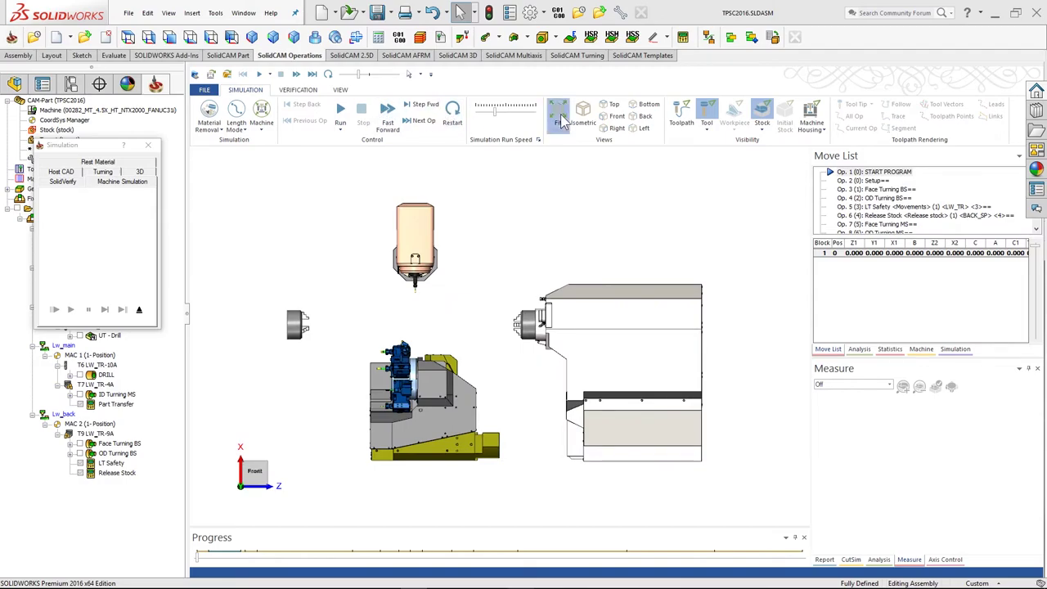
{"action": "scroll", "coordinate": [385, 314], "scroll_direction": "up", "scroll_amount": 5}
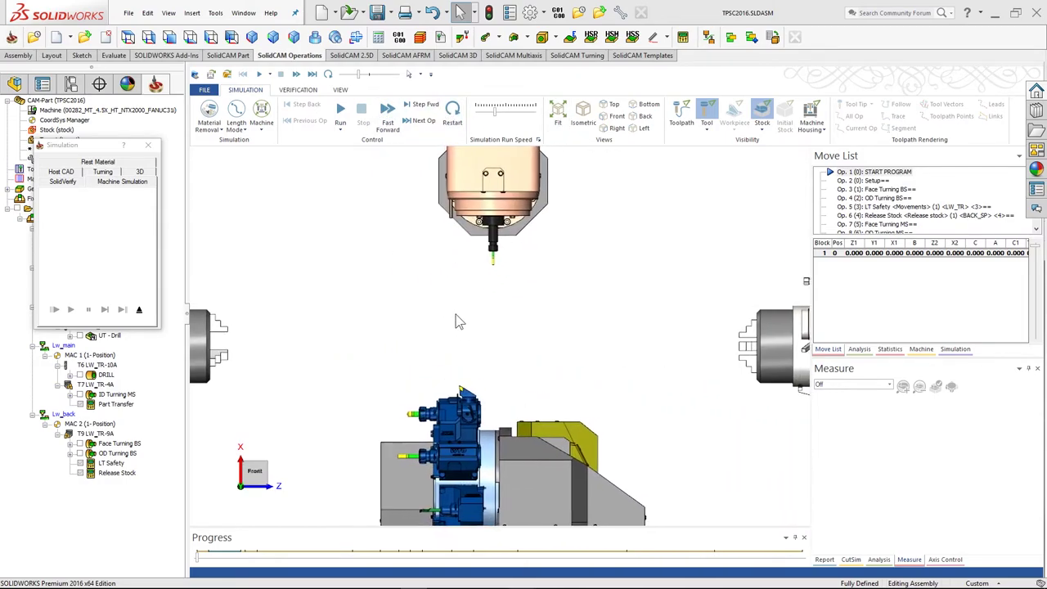
{"action": "left_click", "coordinate": [875, 180]}
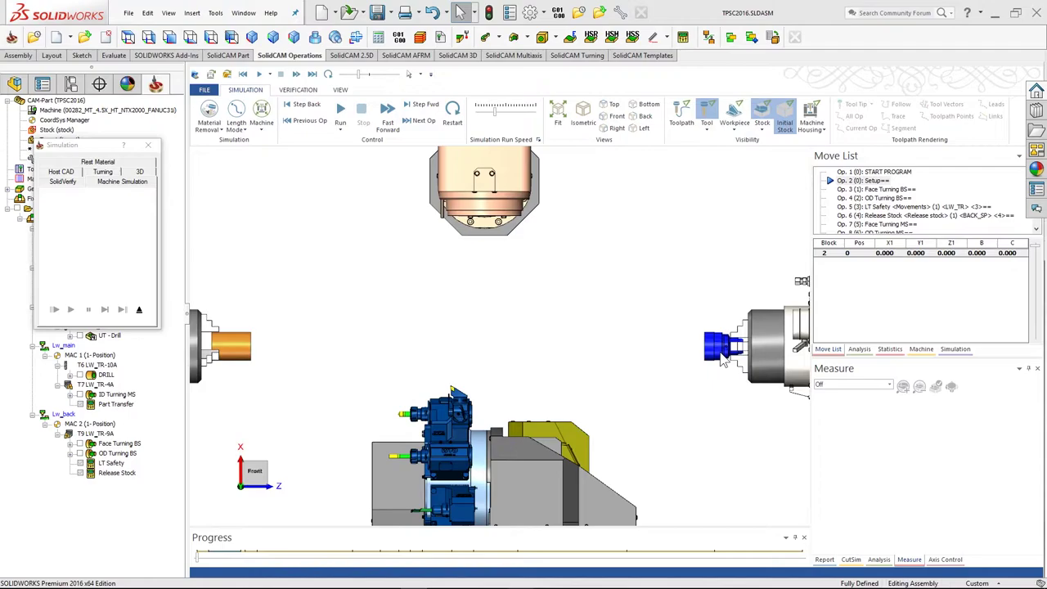
{"action": "scroll", "coordinate": [294, 368], "scroll_direction": "up", "scroll_amount": 5}
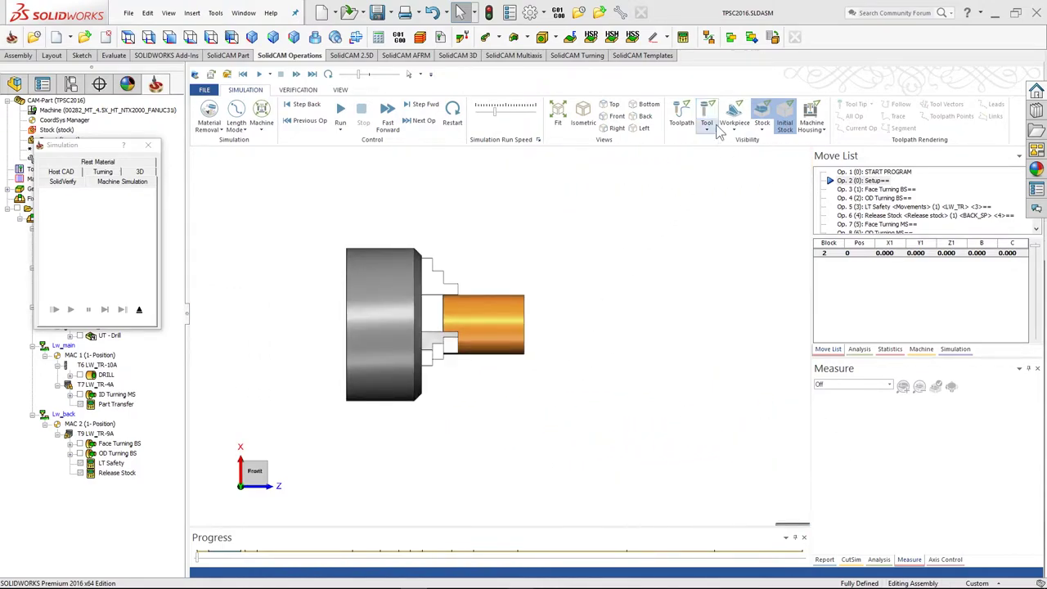
{"action": "left_click", "coordinate": [763, 119]}
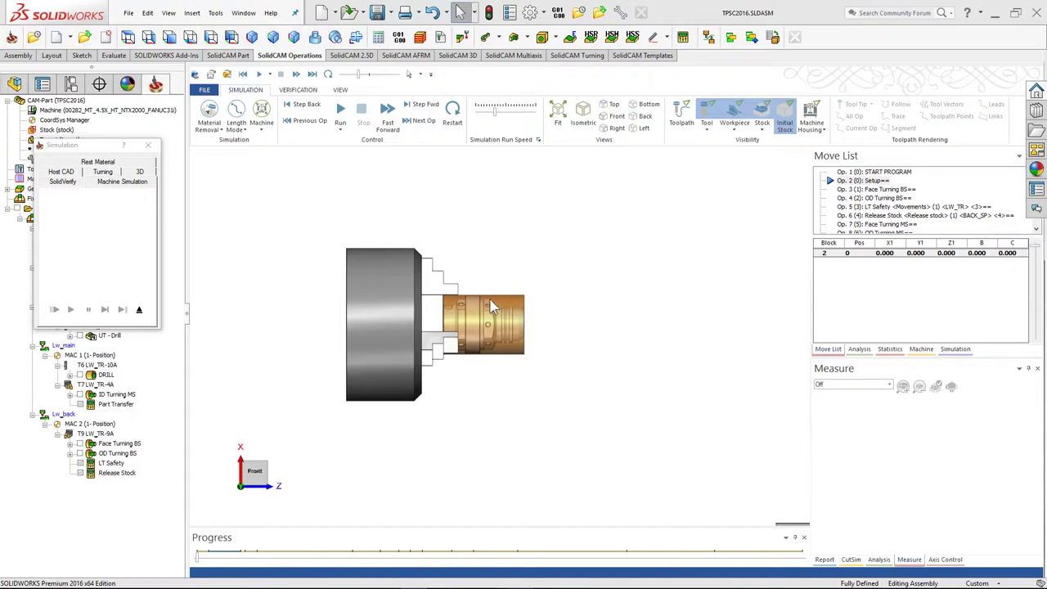
{"action": "middle_click_drag", "start_coordinate": [685, 345], "coordinate": [279, 352]}
{"action": "scroll", "coordinate": [542, 351], "scroll_direction": "up", "scroll_amount": 5}
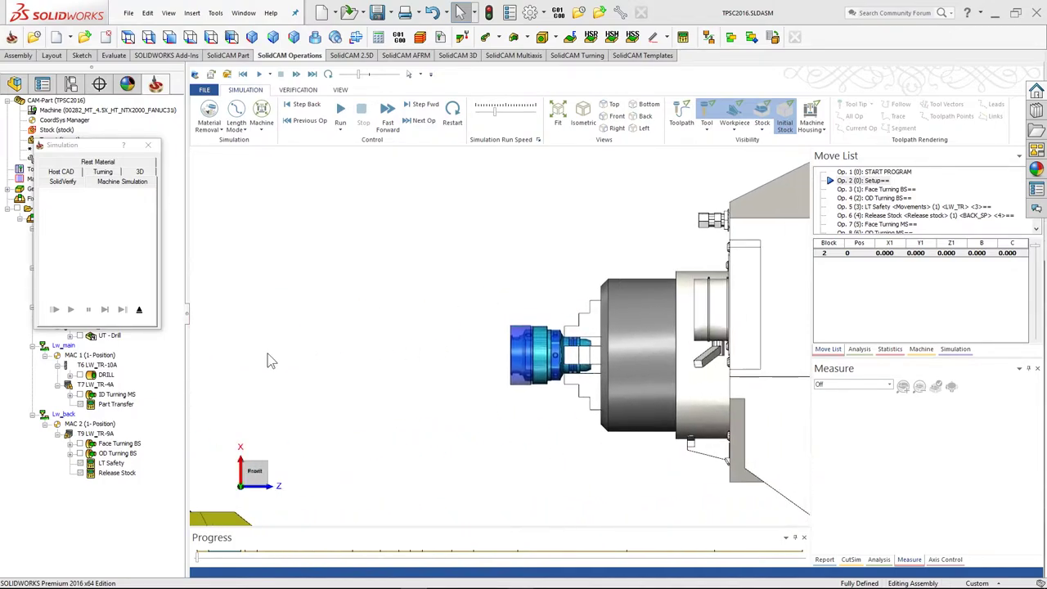
{"action": "scroll", "coordinate": [595, 368], "scroll_direction": "up", "scroll_amount": 2}
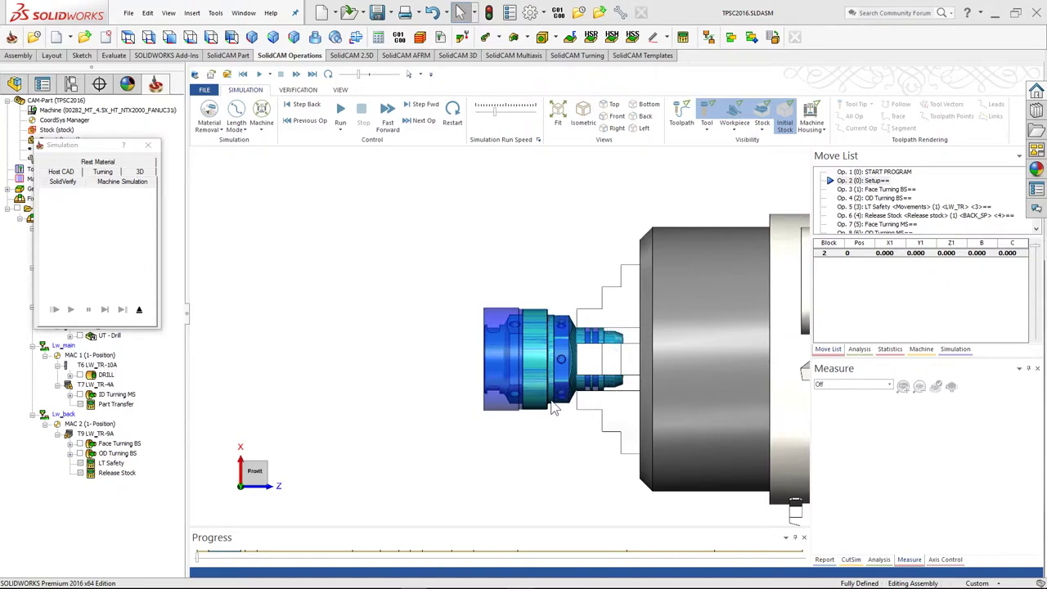
{"action": "scroll", "coordinate": [431, 377], "scroll_direction": "down", "scroll_amount": 6}
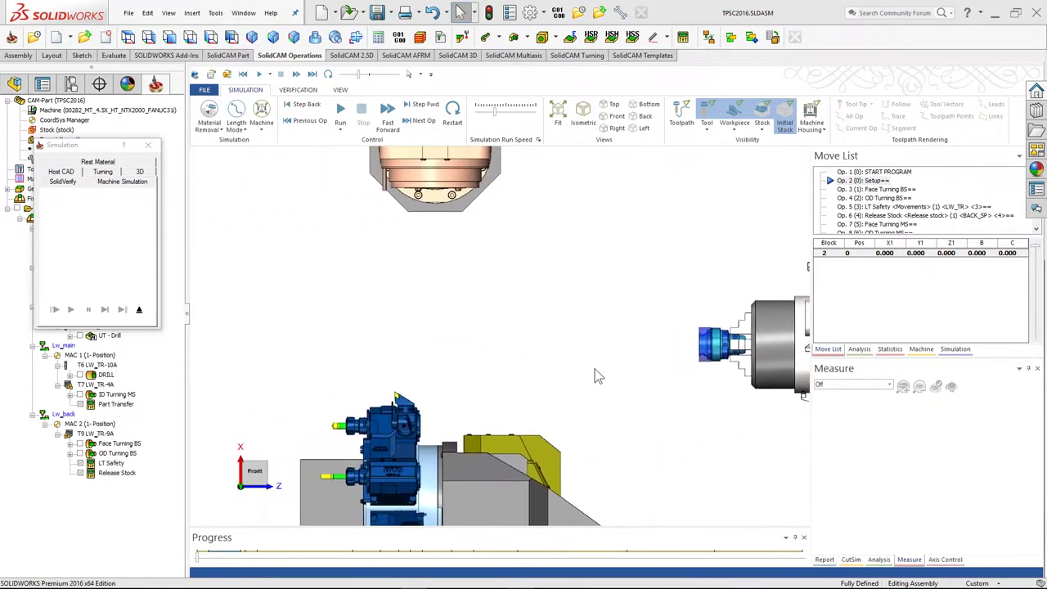
- Play the simulation from Op. 3 Face Turning BS to the program end, then exit
{"action": "left_click", "coordinate": [877, 189]}
{"action": "left_click", "coordinate": [342, 113]}
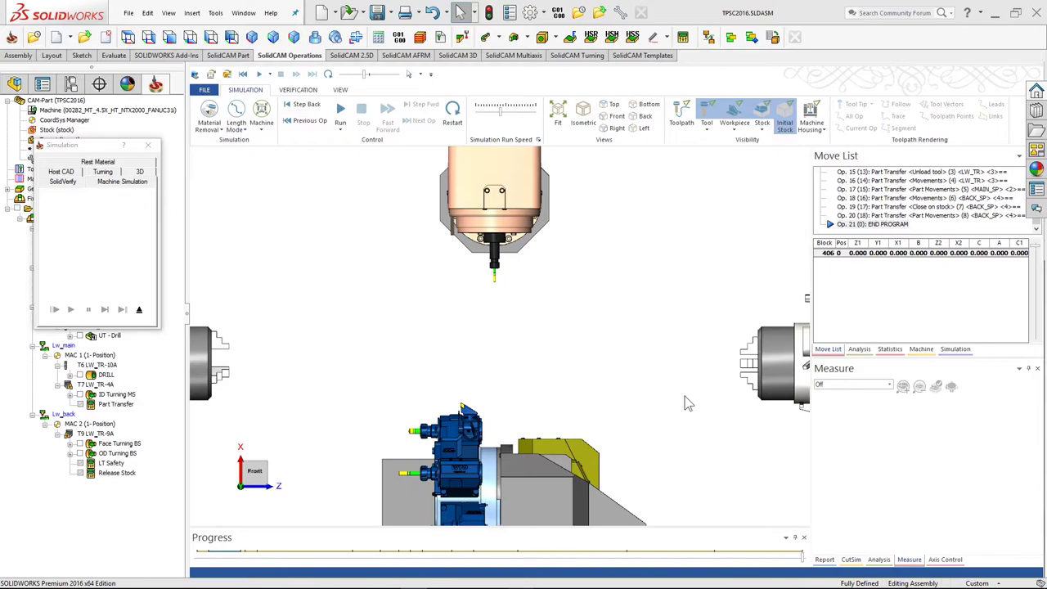
{"action": "left_click", "coordinate": [140, 309]}
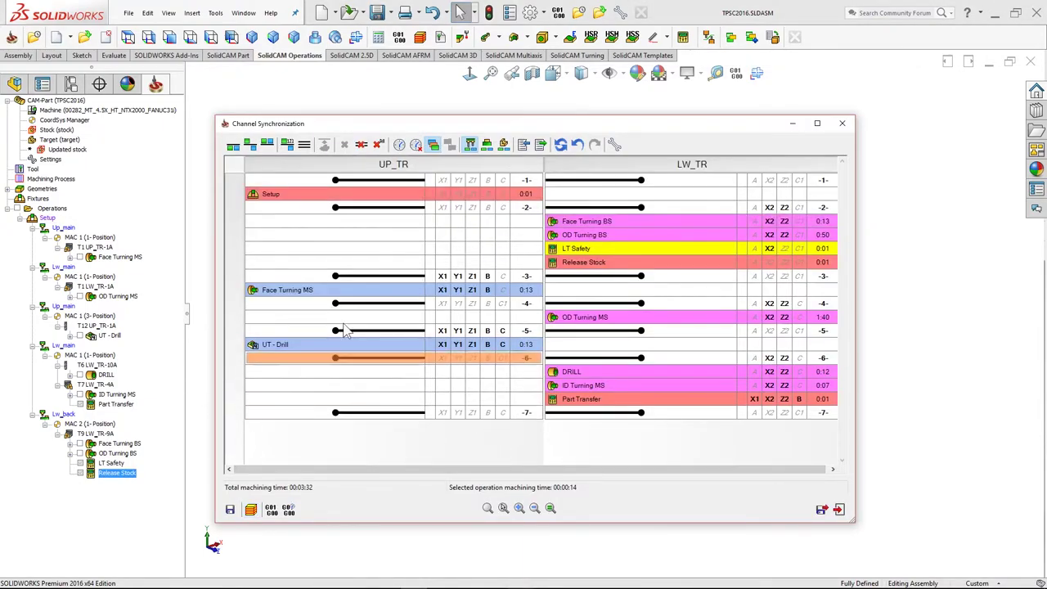
- Delete sync label -3- and undo a stray move so Face Turning MS joins block 2
{"action": "left_click", "coordinate": [296, 288]}
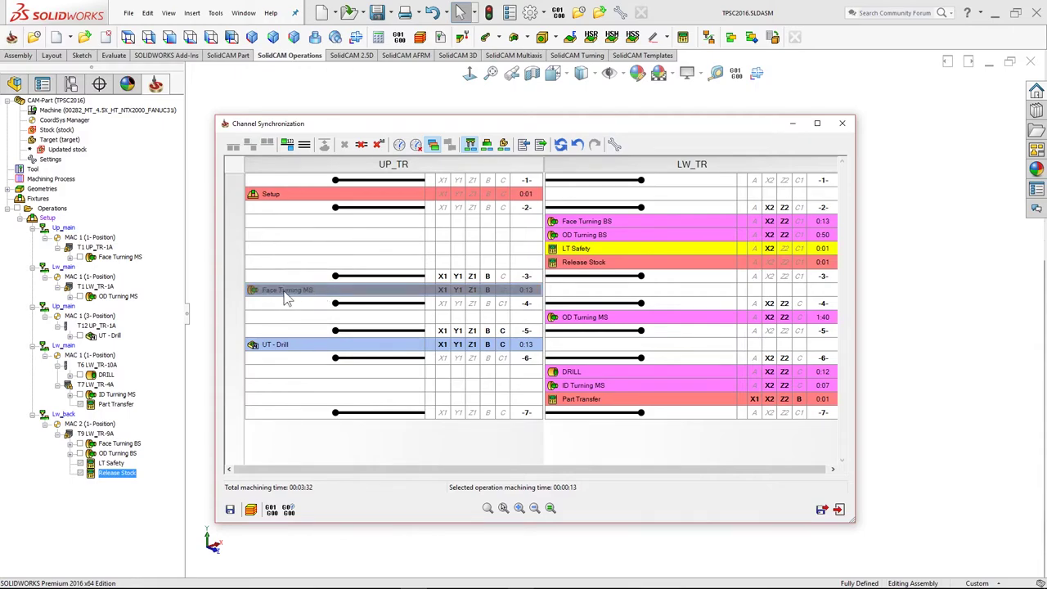
{"action": "mouse_move", "coordinate": [314, 301]}
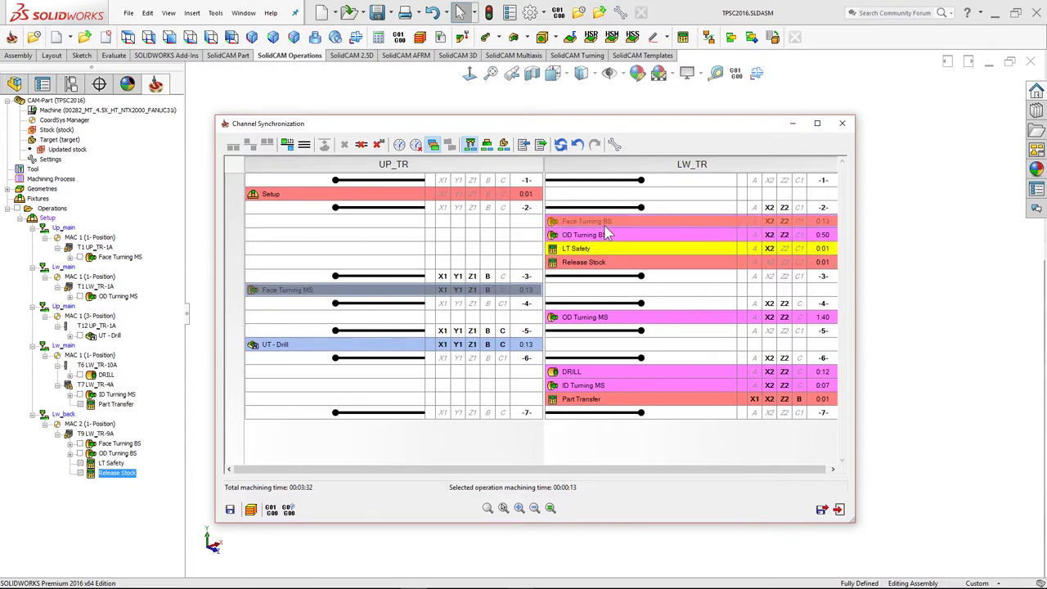
{"action": "mouse_move", "coordinate": [612, 230]}
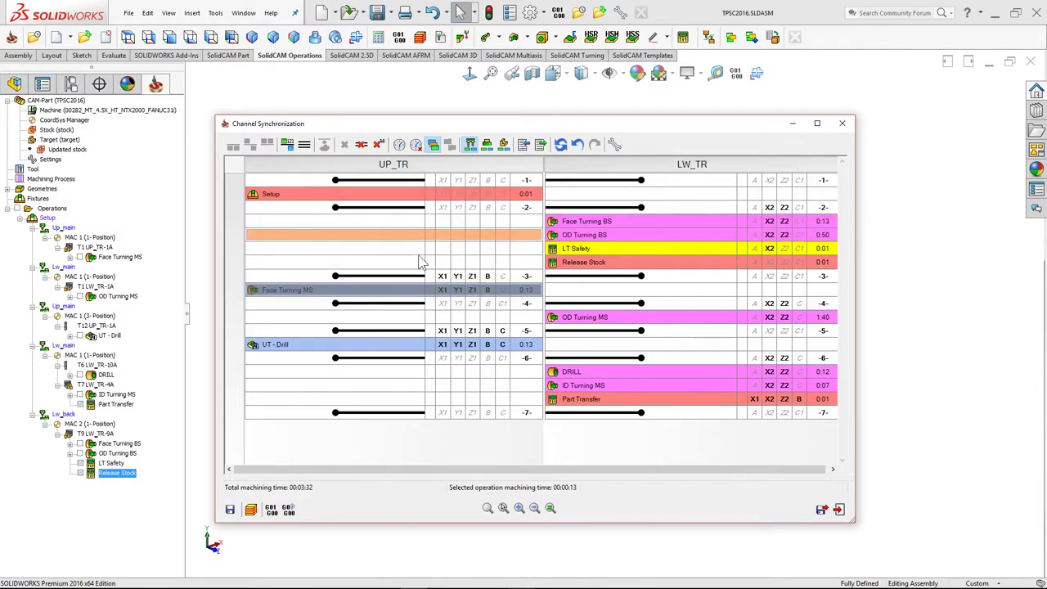
{"action": "left_click", "coordinate": [401, 277]}
{"action": "right_click", "coordinate": [401, 277]}
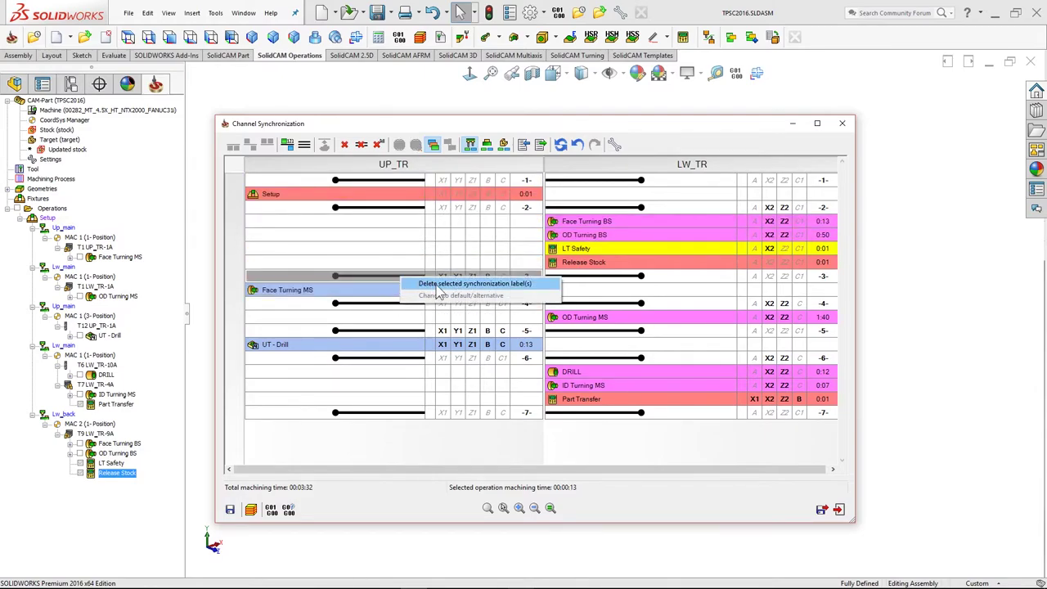
{"action": "left_click", "coordinate": [431, 286]}
{"action": "left_click", "coordinate": [331, 294]}
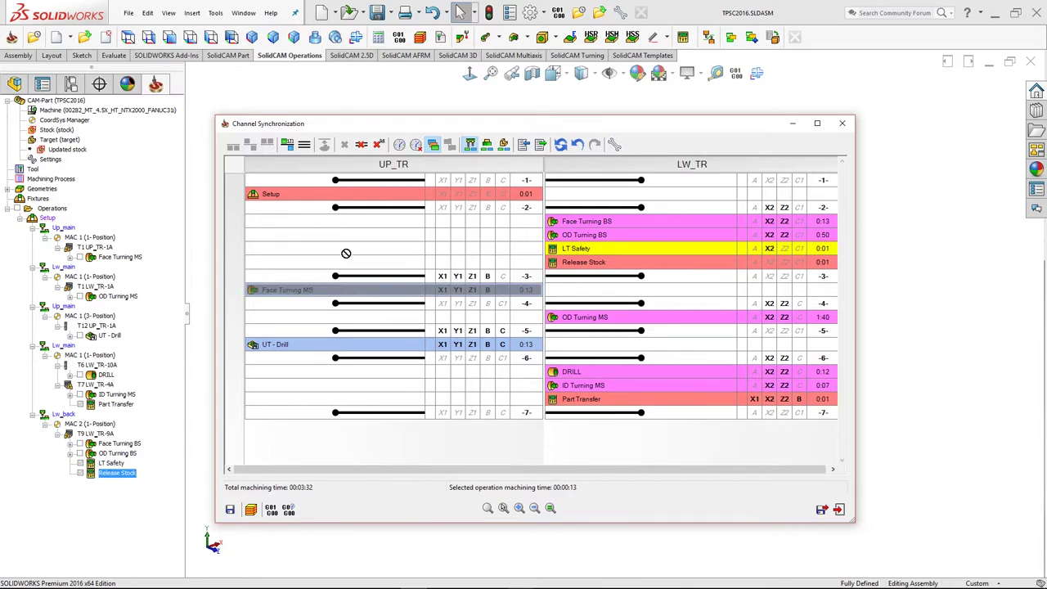
{"action": "left_click_drag", "start_coordinate": [355, 208], "coordinate": [355, 207]}
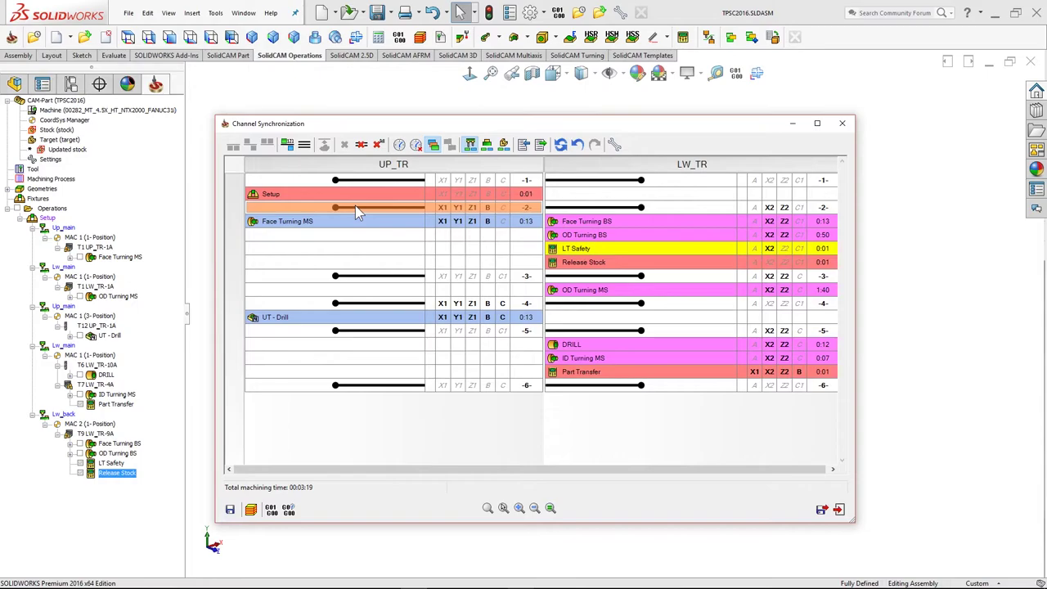
{"action": "left_click", "coordinate": [577, 144]}
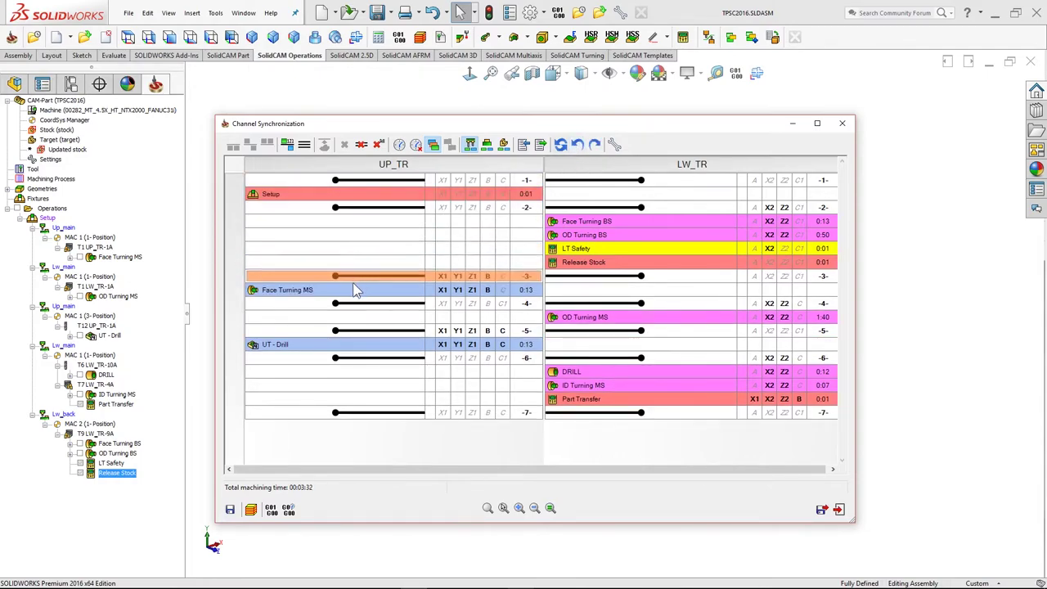
{"action": "left_click_drag", "start_coordinate": [350, 290], "coordinate": [349, 282]}
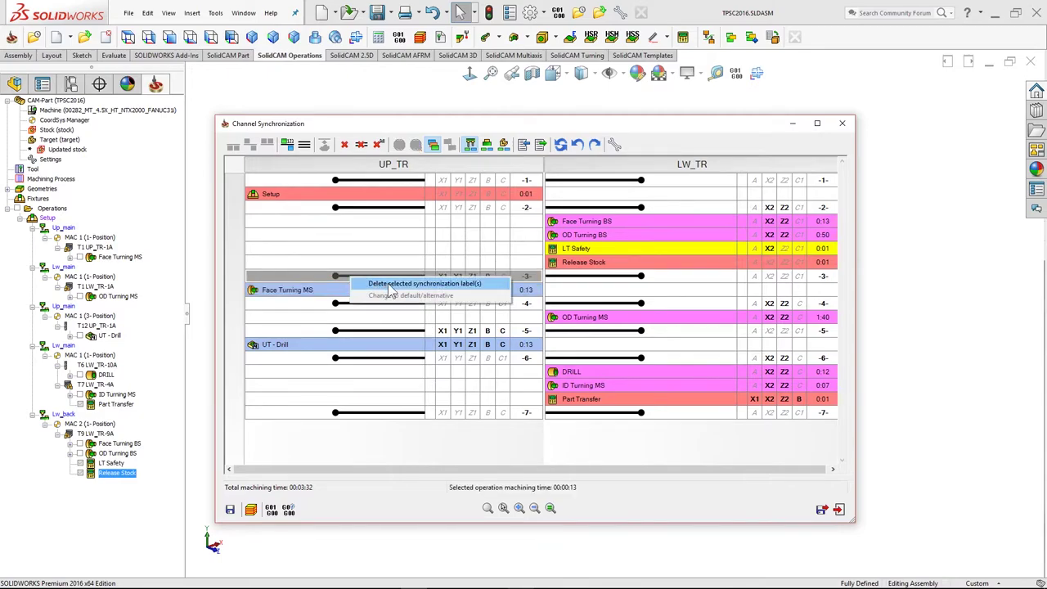
{"action": "left_click", "coordinate": [391, 290]}
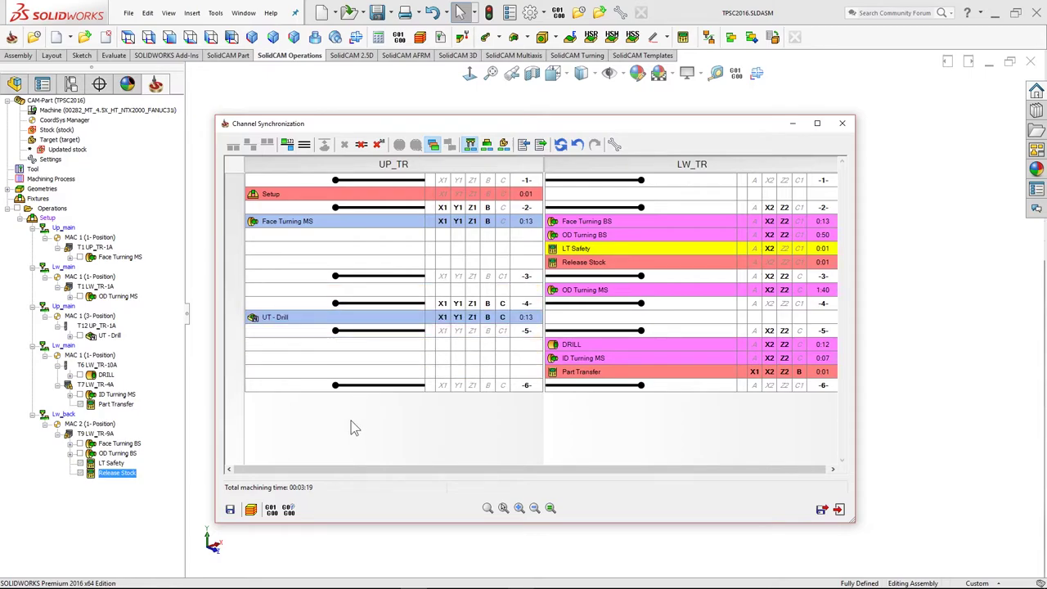
{"action": "left_click", "coordinate": [251, 511]}
{"action": "left_click", "coordinate": [139, 181]}
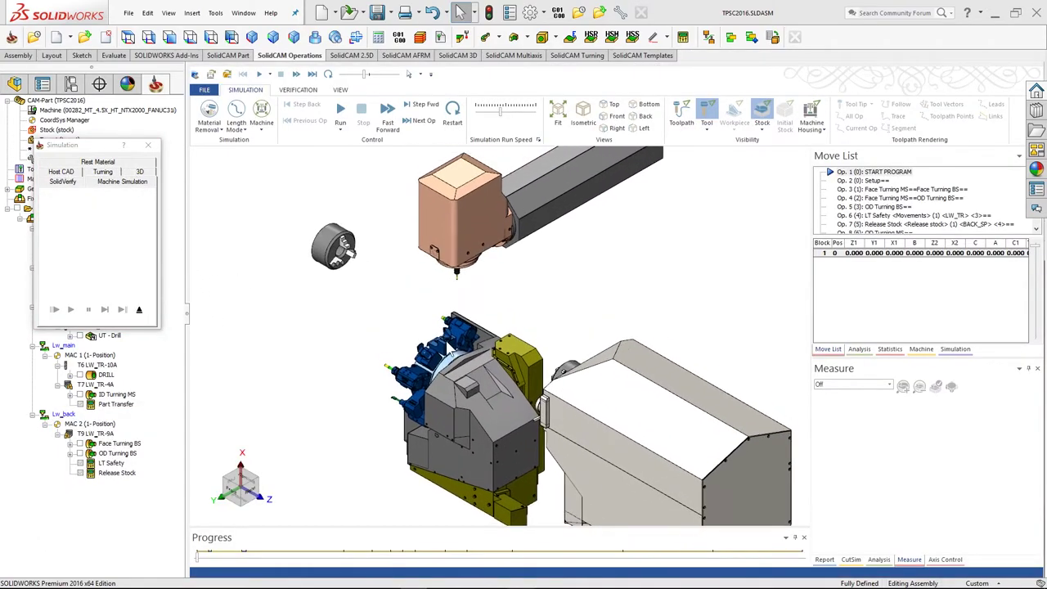
{"action": "left_click", "coordinate": [616, 116]}
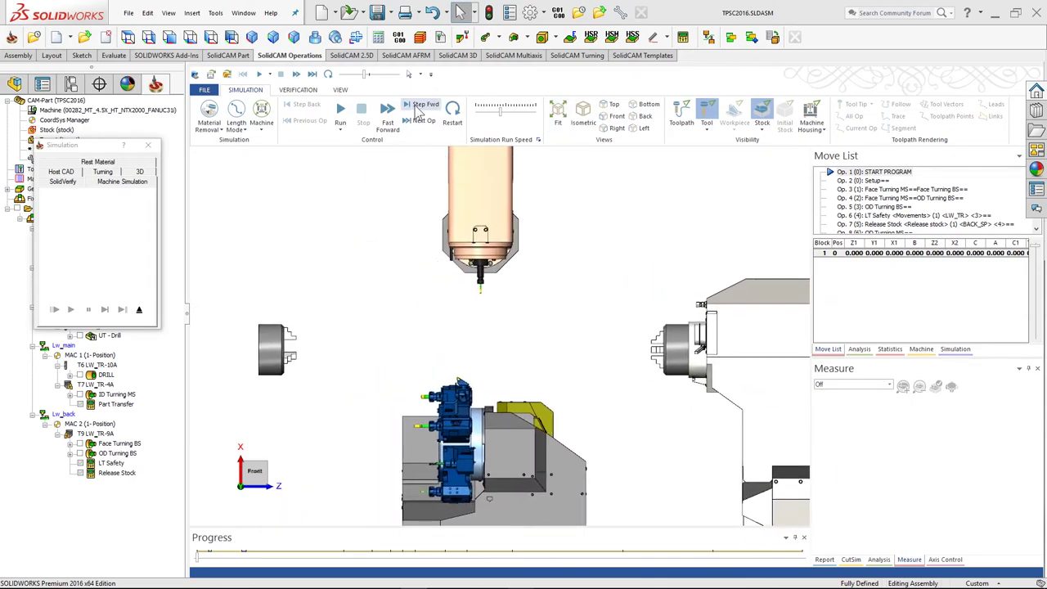
{"action": "left_click", "coordinate": [416, 107]}
{"action": "left_click", "coordinate": [418, 110]}
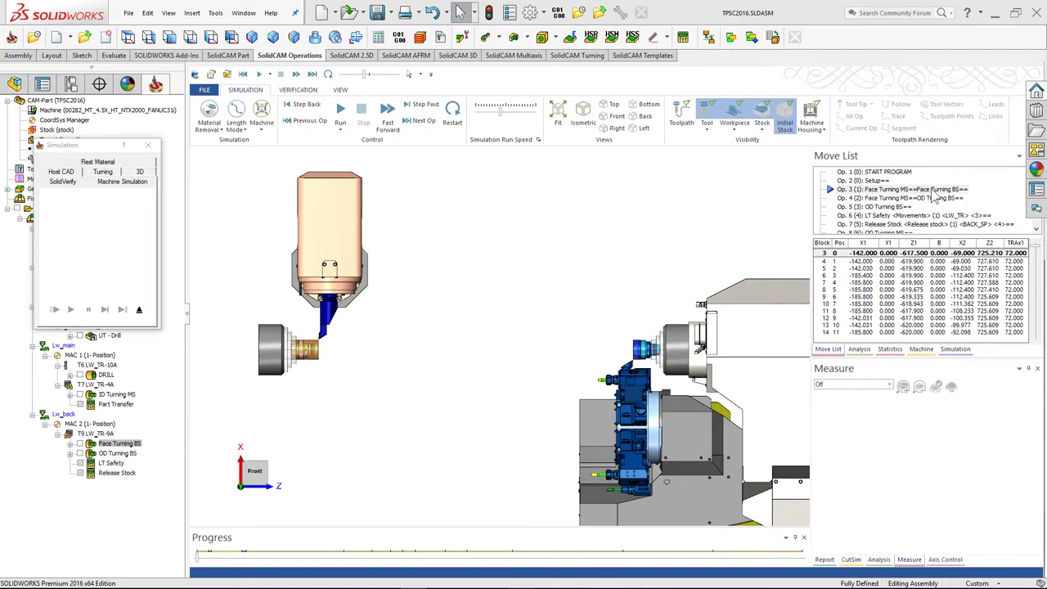
{"action": "scroll", "coordinate": [446, 340], "scroll_direction": "down", "scroll_amount": 3}
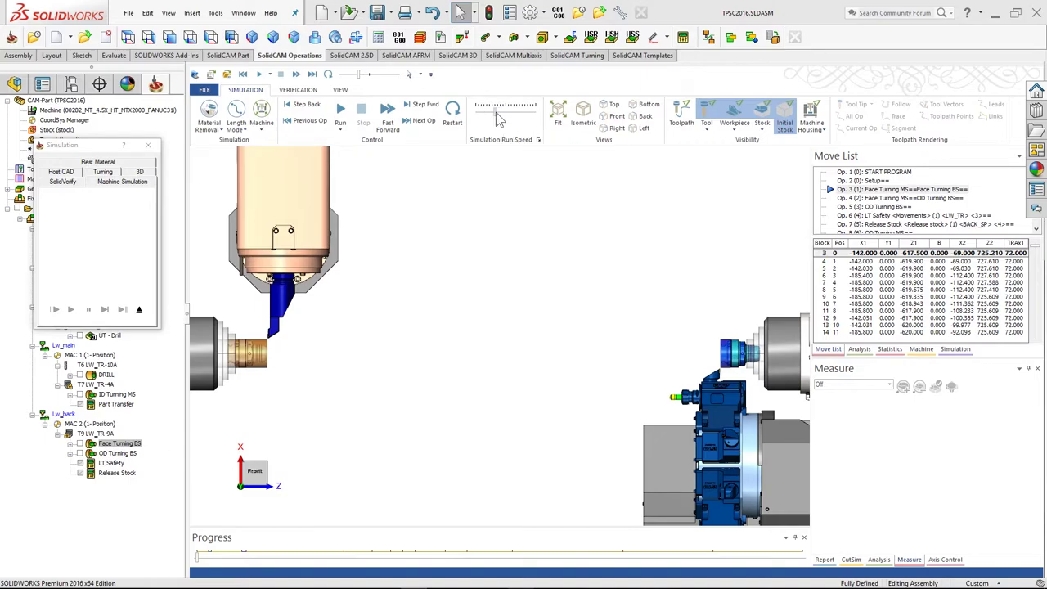
{"action": "left_click", "coordinate": [341, 114]}
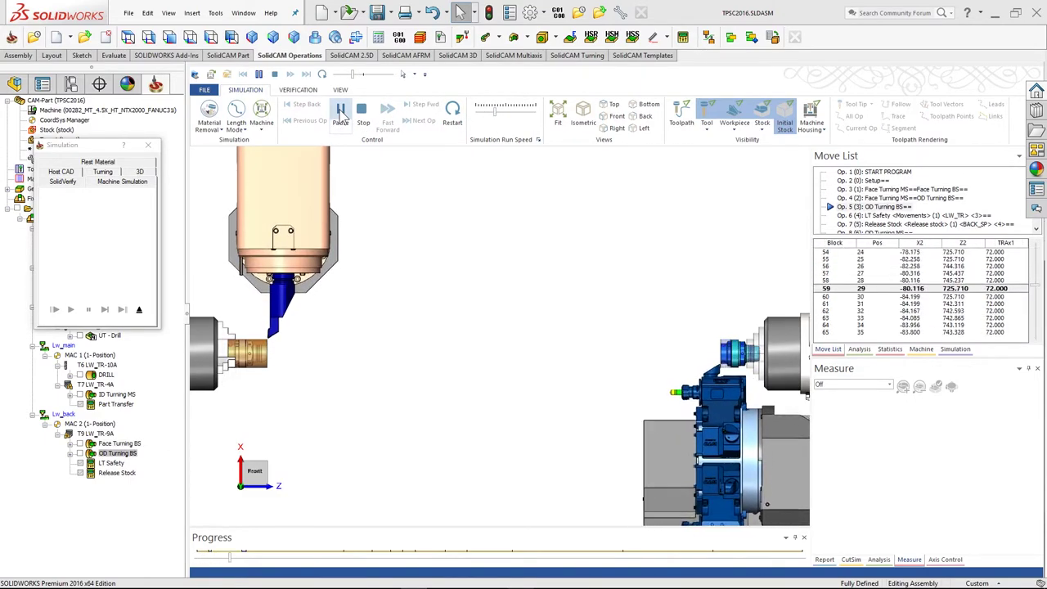
{"action": "left_click", "coordinate": [340, 115]}
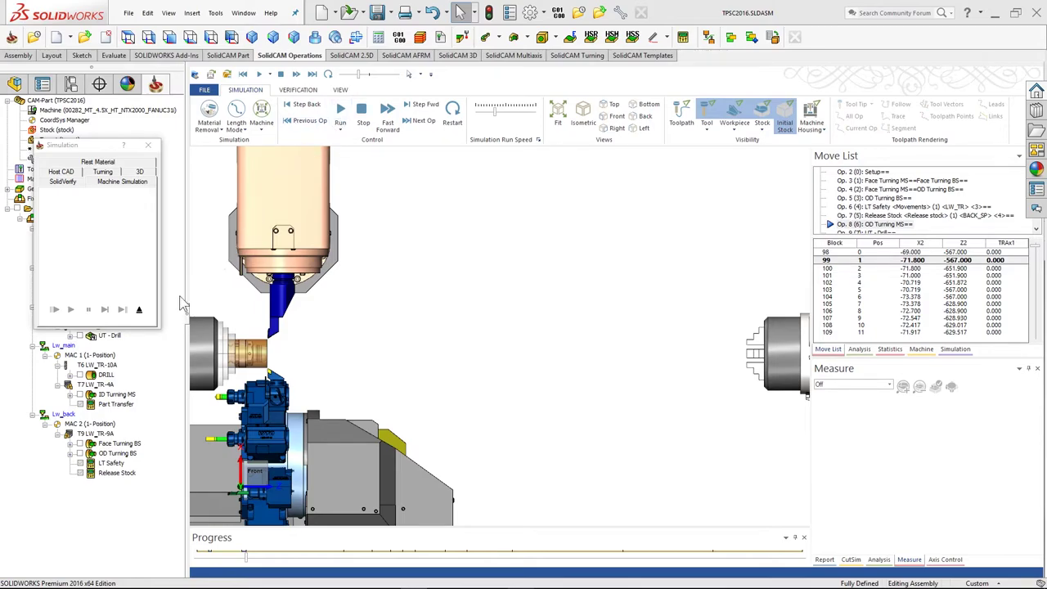
{"action": "left_click", "coordinate": [139, 312]}
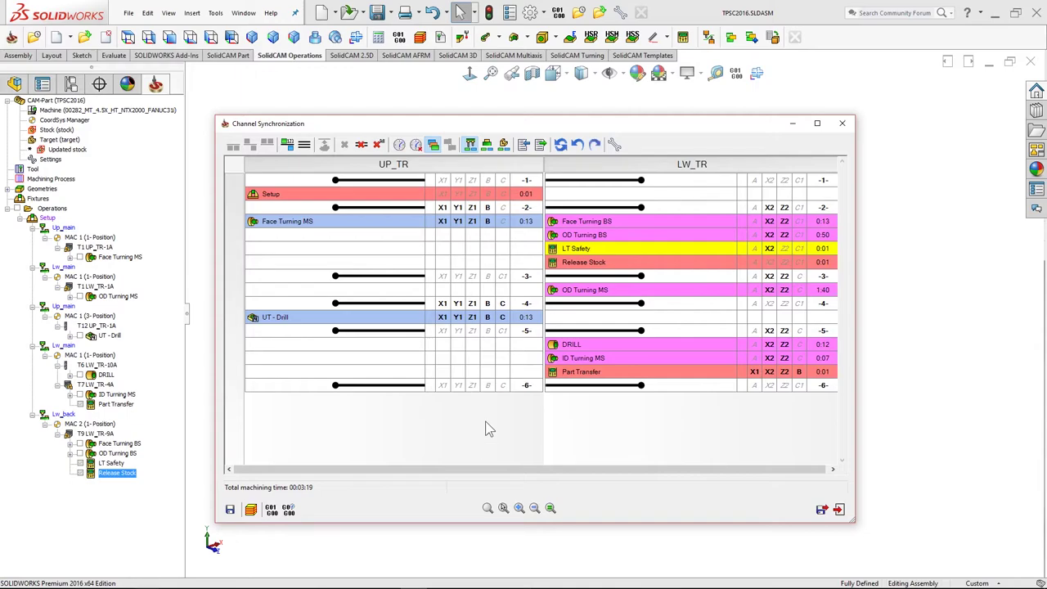
{"action": "left_click", "coordinate": [294, 327]}
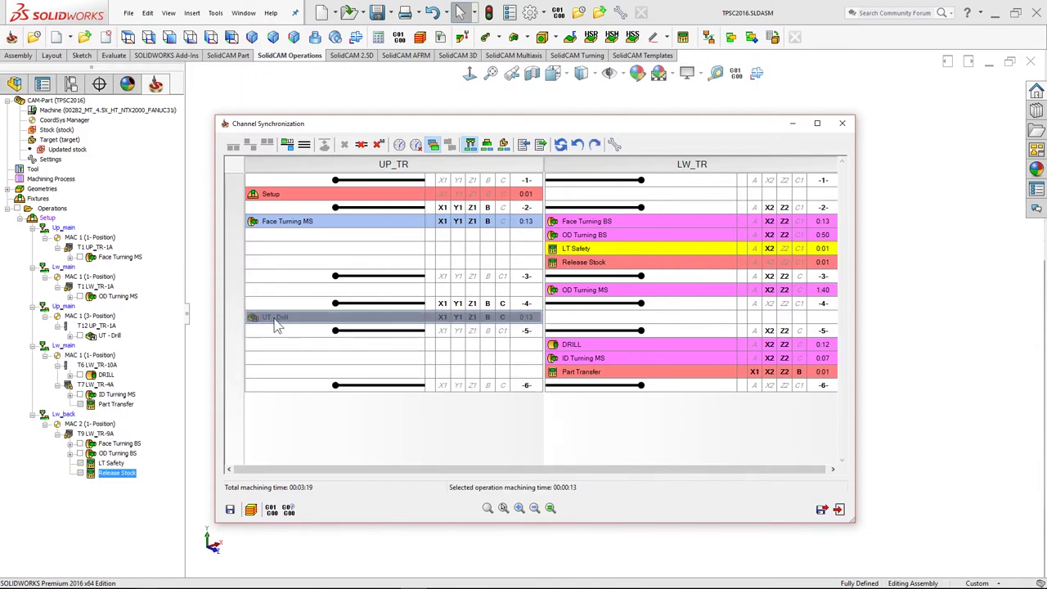
{"action": "mouse_move", "coordinate": [285, 327]}
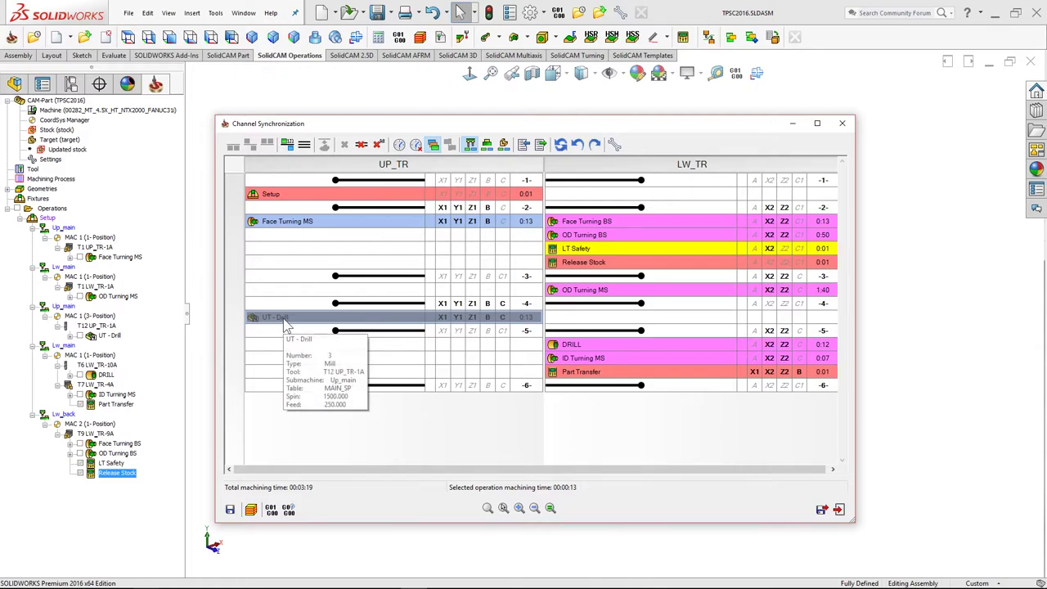
{"action": "left_click_drag", "start_coordinate": [303, 317], "coordinate": [348, 221]}
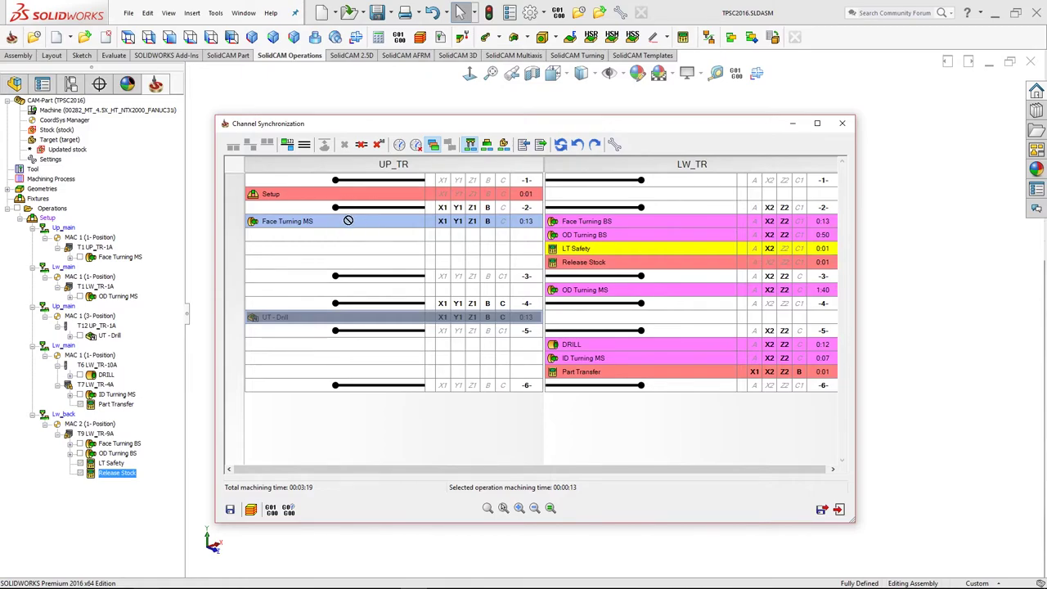
{"action": "left_click_drag", "start_coordinate": [348, 220], "coordinate": [351, 207]}
{"action": "left_click_drag", "start_coordinate": [359, 207], "coordinate": [104, 339]}
- Give UT - Drill its own synchronization step -4-, then try dragging OD Turning MS from LW_TR to UP_TR
{"action": "left_click_drag", "start_coordinate": [359, 279], "coordinate": [253, 294]}
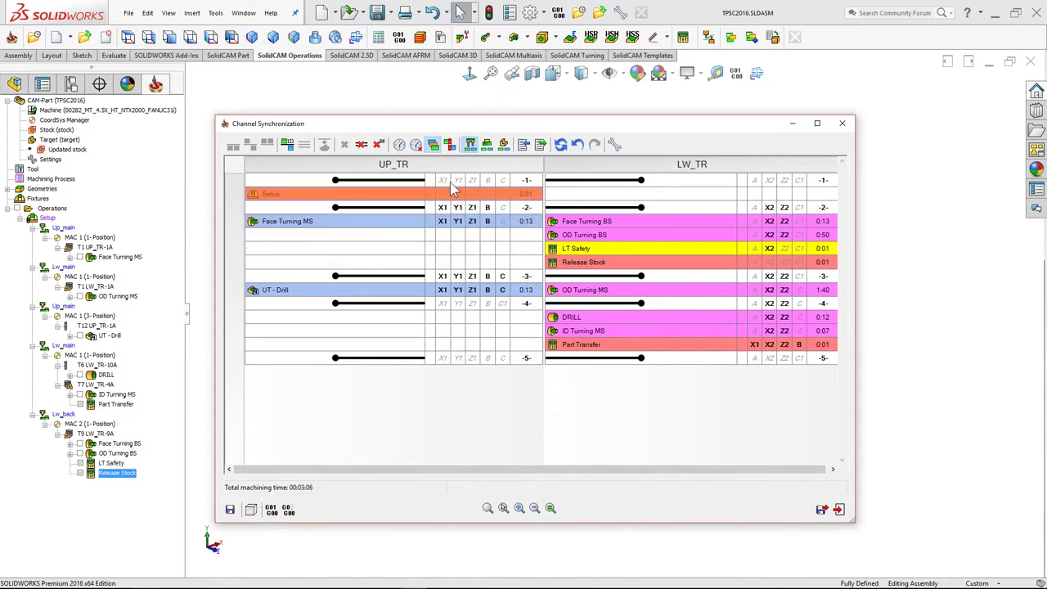
{"action": "left_click", "coordinate": [450, 143]}
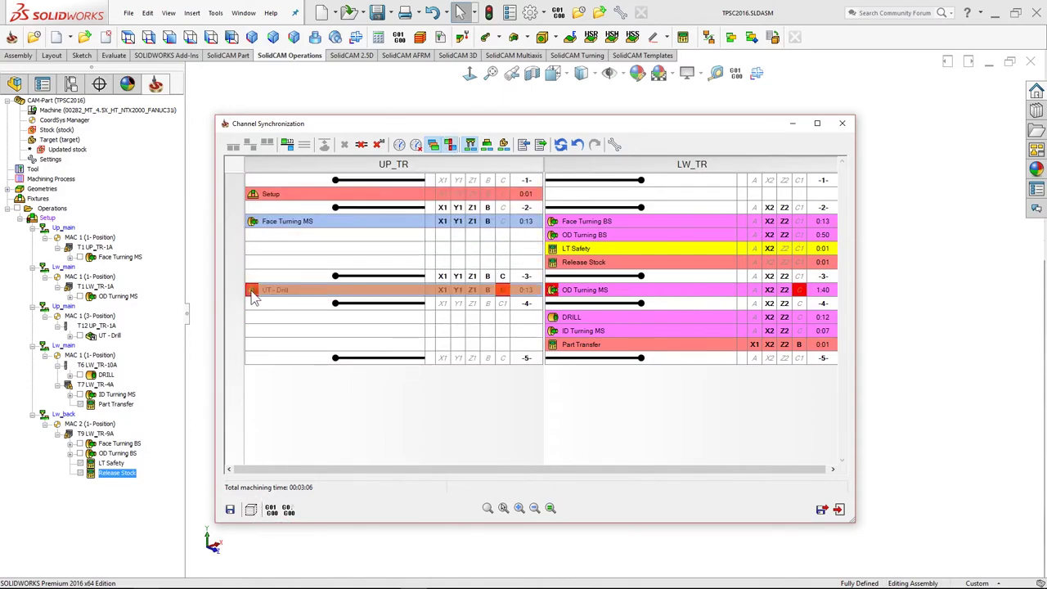
{"action": "left_click", "coordinate": [254, 294]}
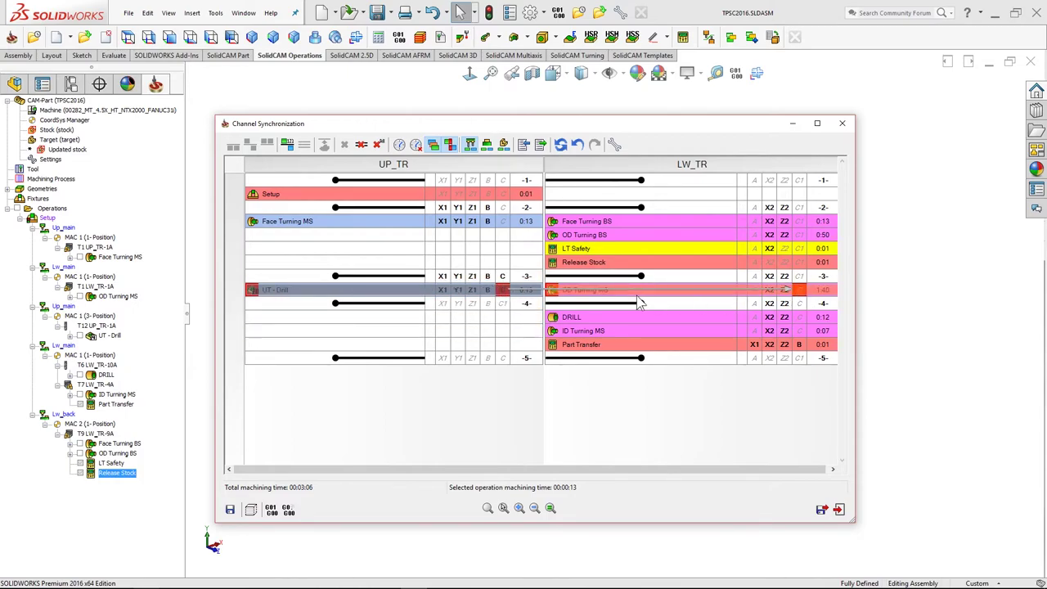
{"action": "mouse_move", "coordinate": [506, 298]}
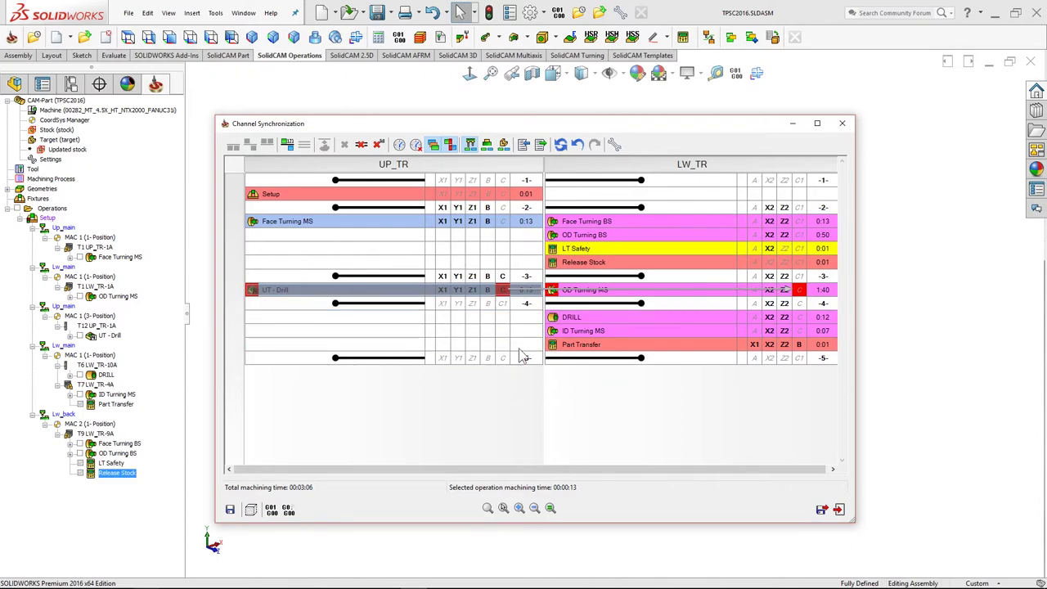
{"action": "left_click", "coordinate": [578, 147]}
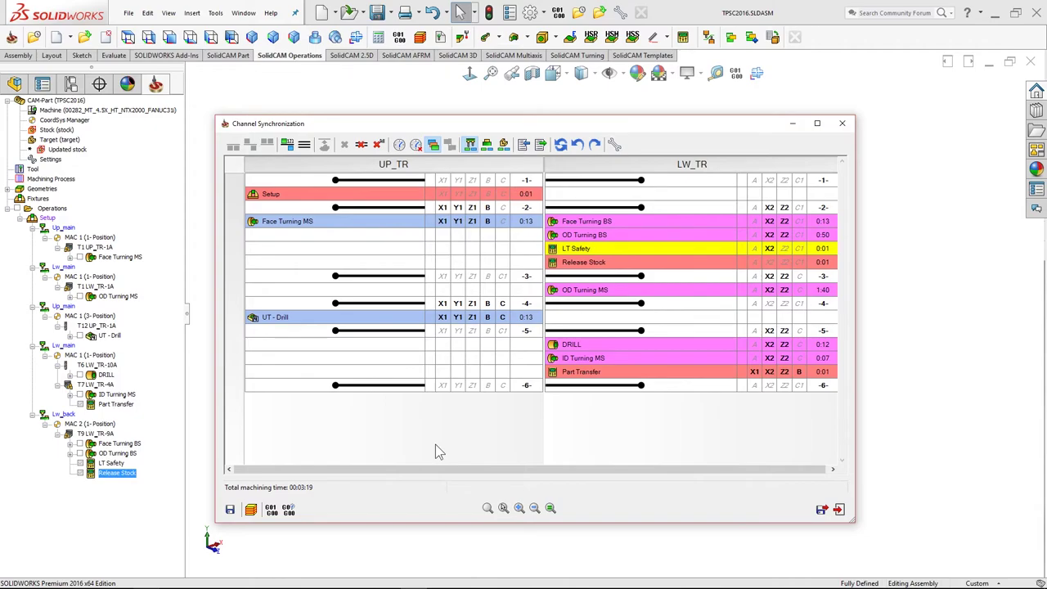
{"action": "left_click", "coordinate": [572, 293]}
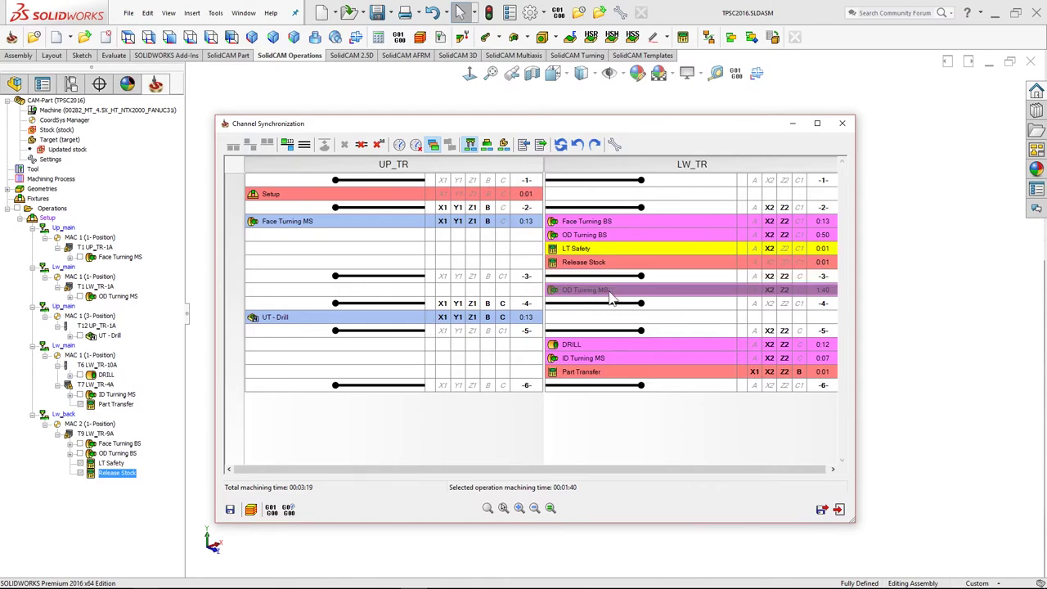
{"action": "left_click_drag", "start_coordinate": [602, 298], "coordinate": [637, 235]}
- Edit OD Turning MS and set its geometry submachine to Up_main
{"action": "left_click", "coordinate": [821, 508]}
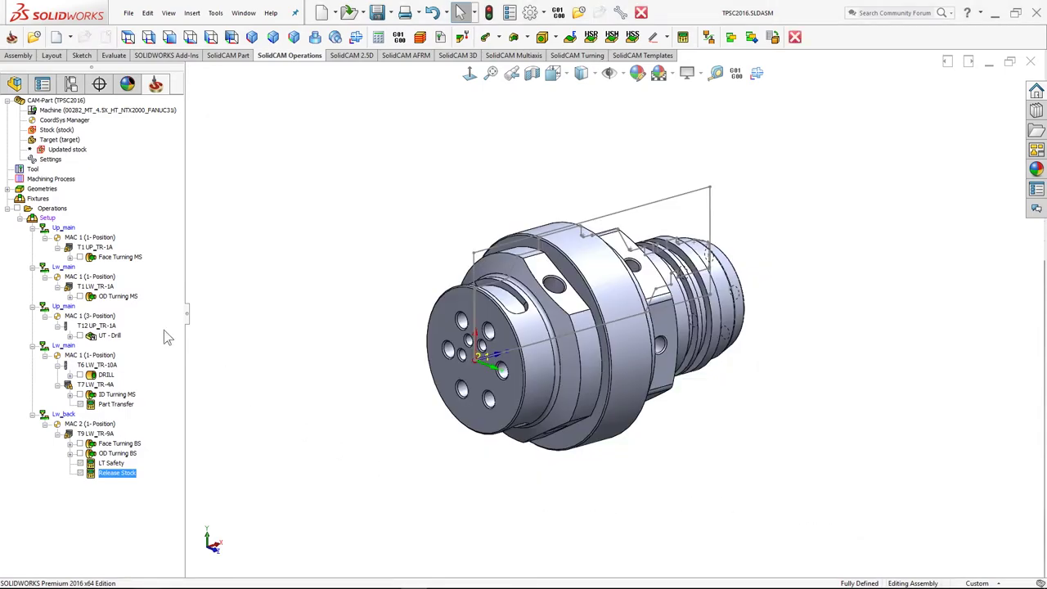
{"action": "left_click", "coordinate": [90, 298]}
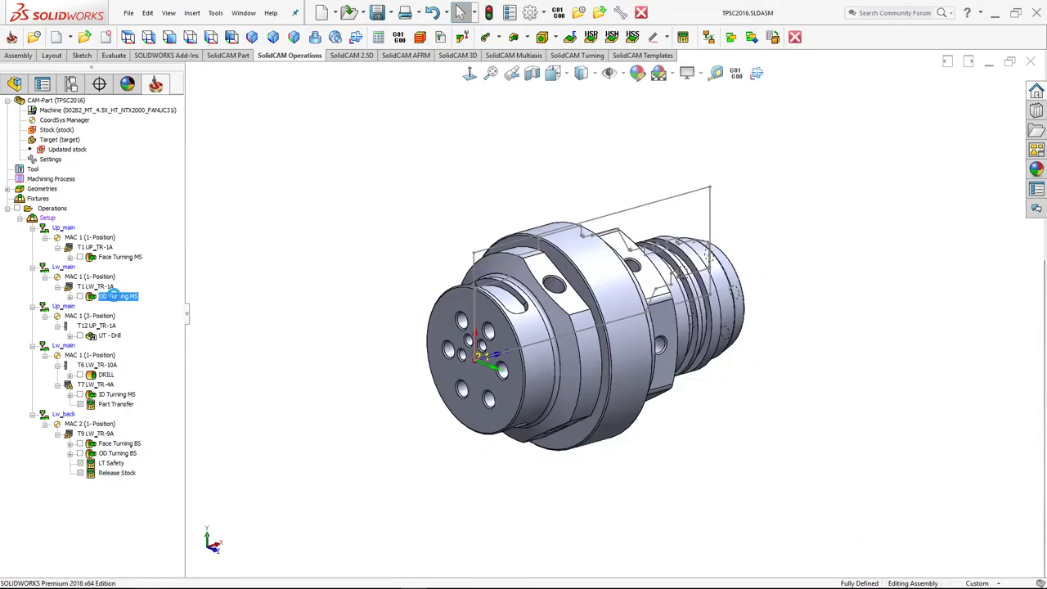
{"action": "double_click", "coordinate": [112, 294]}
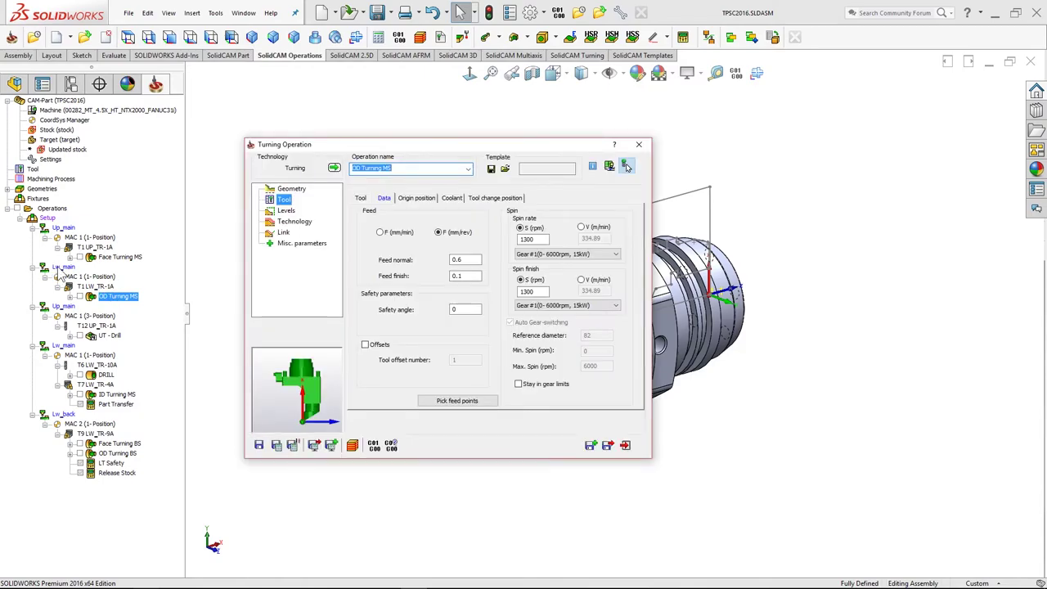
{"action": "left_click", "coordinate": [294, 190]}
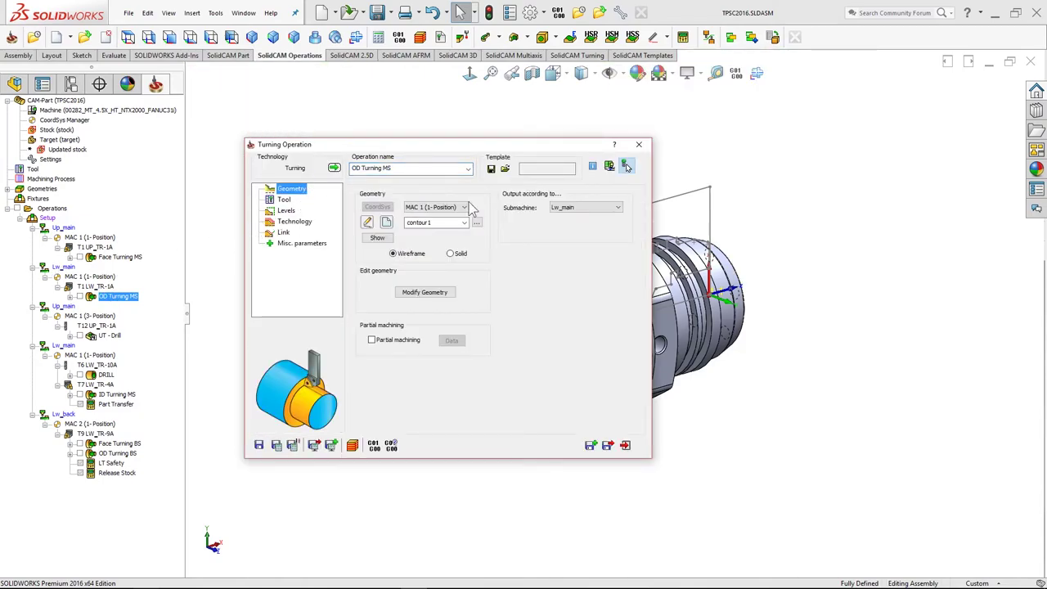
{"action": "left_click", "coordinate": [595, 209]}
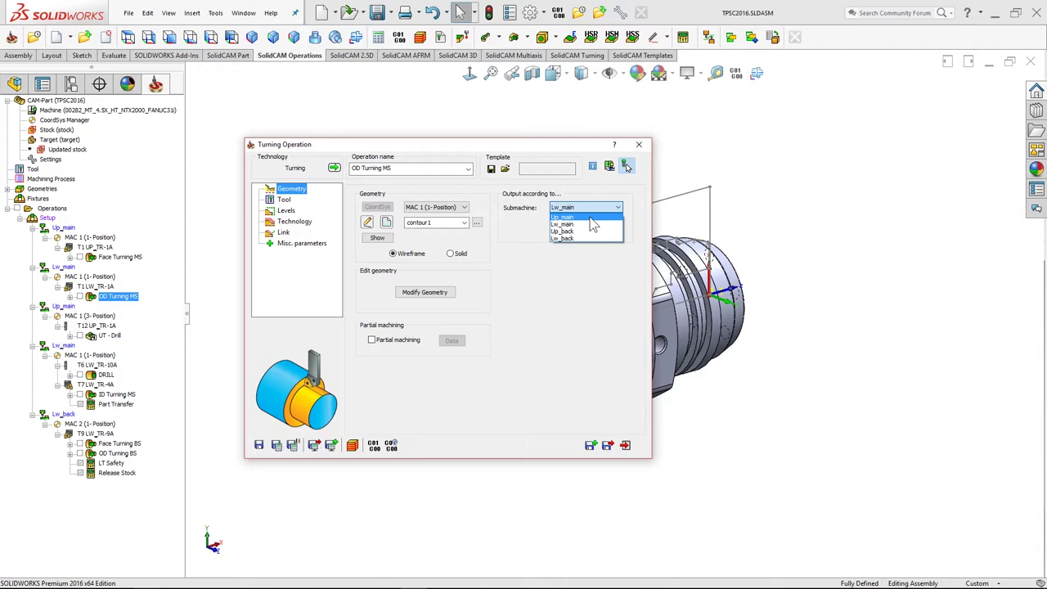
{"action": "left_click", "coordinate": [590, 219]}
- Assign tool 1 from the UP_TR turret to OD Turning MS, then save and recalculate
{"action": "left_click", "coordinate": [282, 203]}
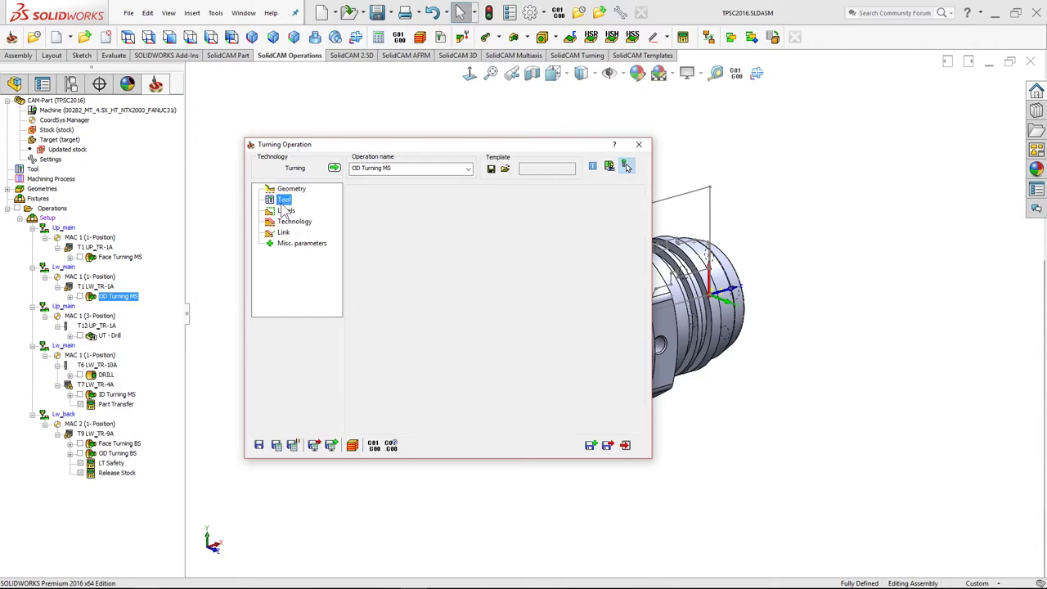
{"action": "left_click", "coordinate": [362, 199]}
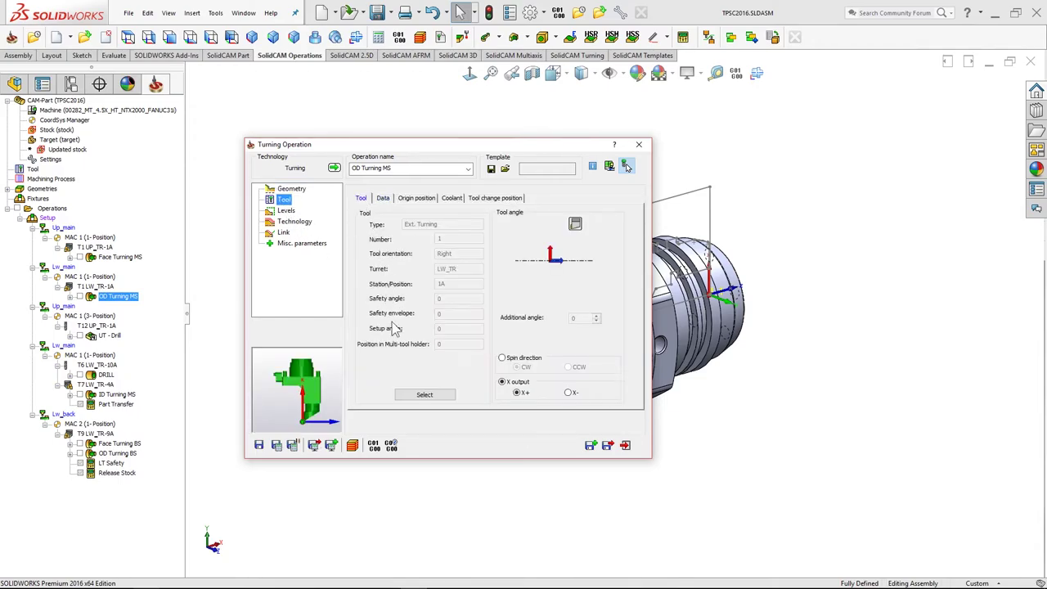
{"action": "left_click", "coordinate": [406, 395]}
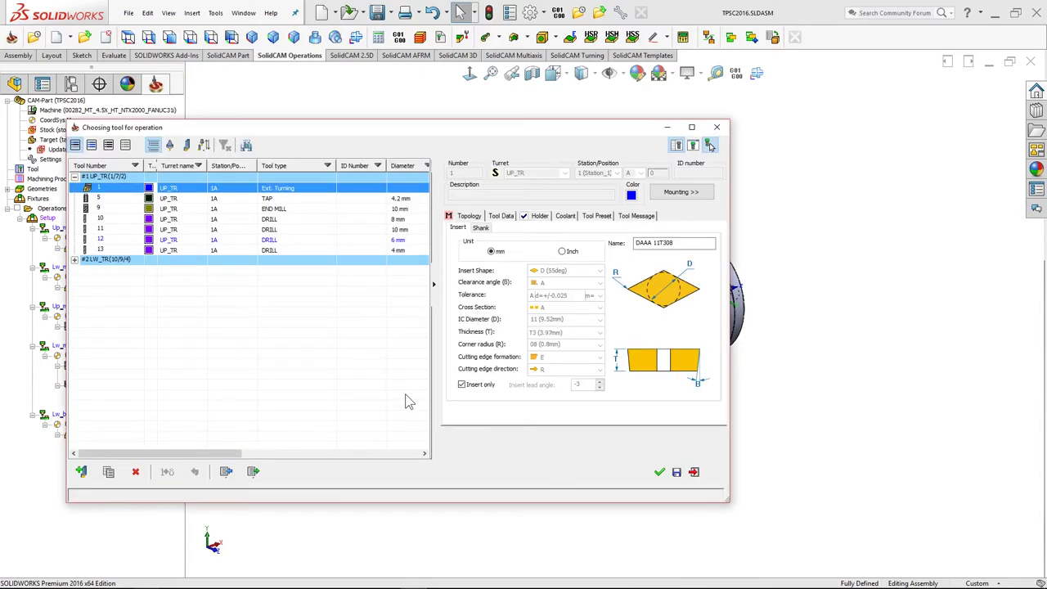
{"action": "double_click", "coordinate": [117, 190]}
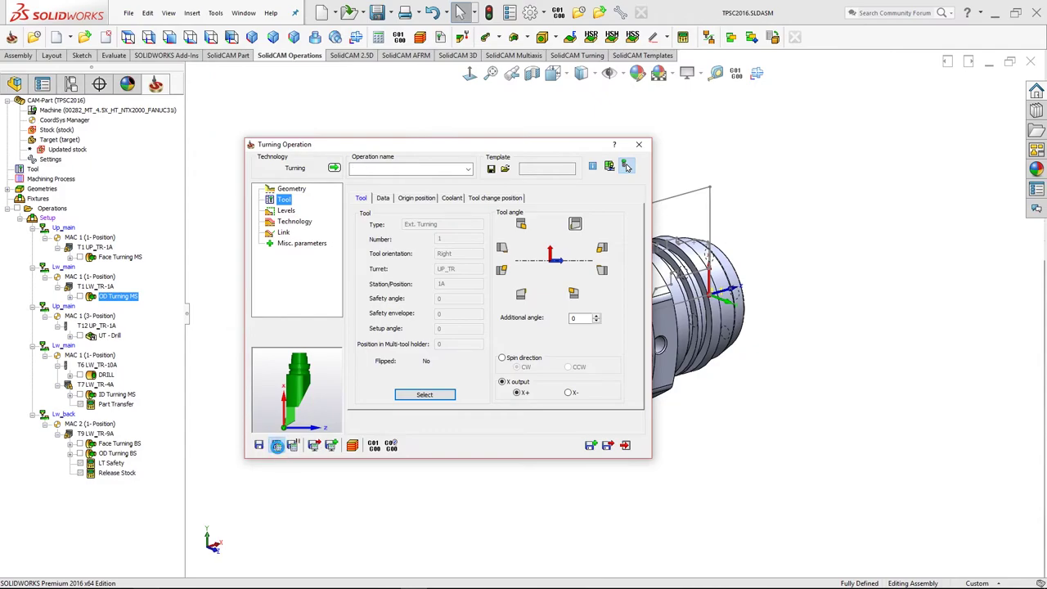
{"action": "left_click", "coordinate": [277, 445]}
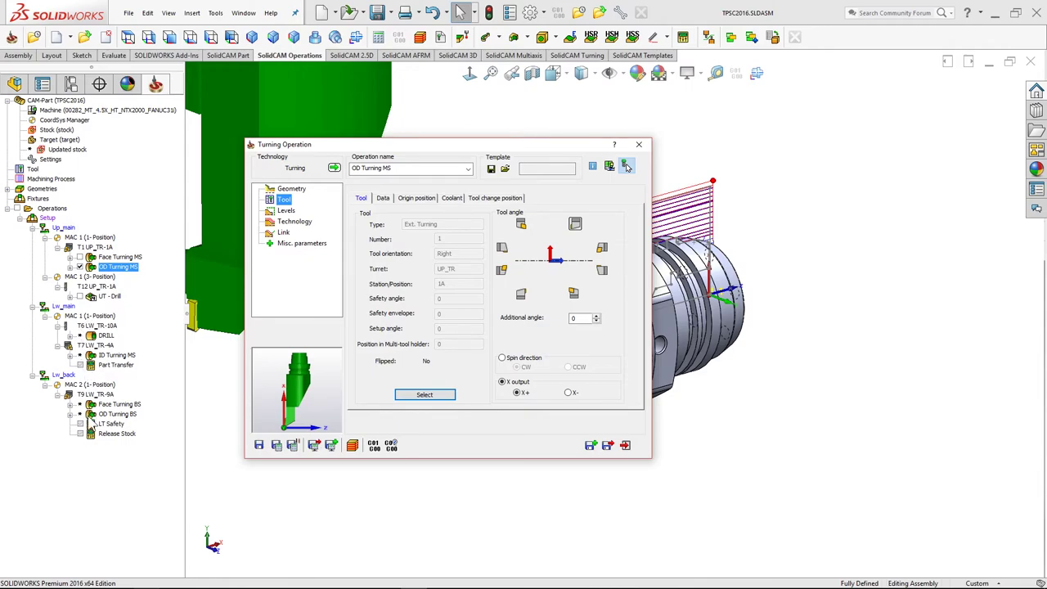
{"action": "left_click", "coordinate": [293, 445]}
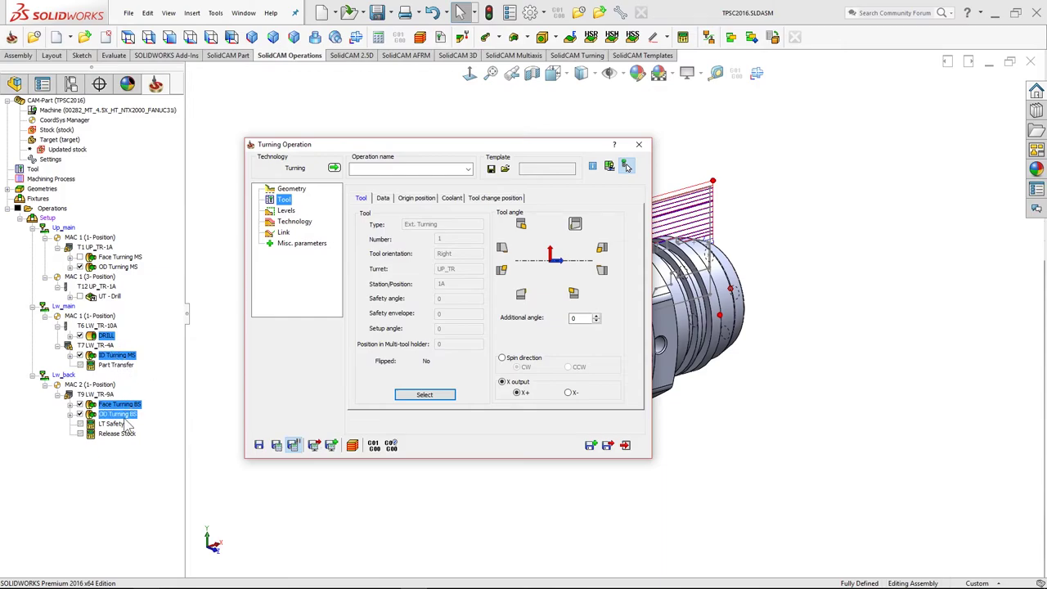
- Reopen Channel Synchronization and place OD Turning MS and UT - Drill under Face Turning MS in UP_TR step -2-
{"action": "left_click", "coordinate": [608, 448]}
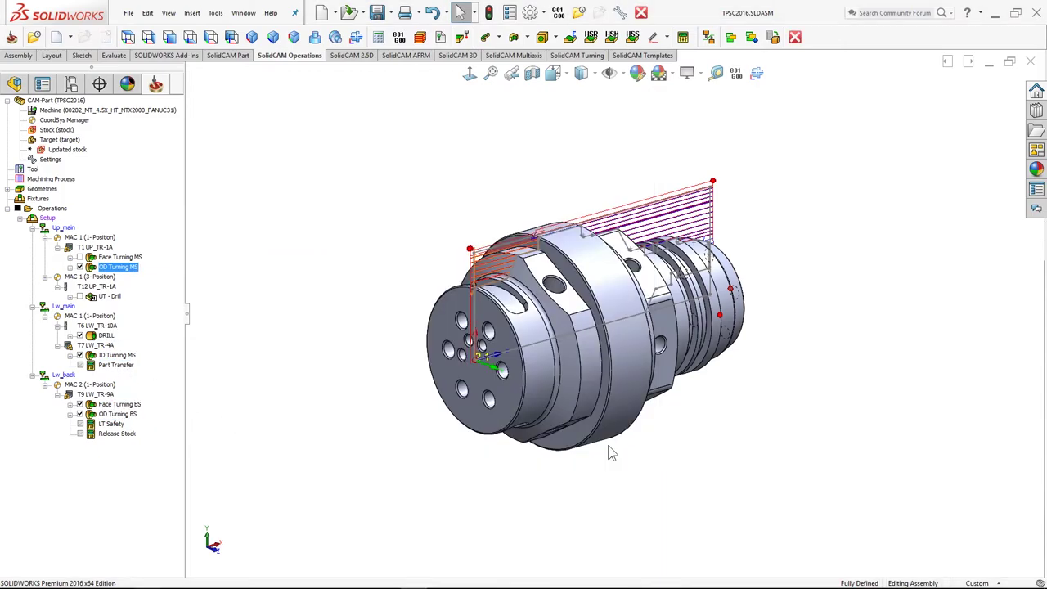
{"action": "right_click", "coordinate": [48, 219]}
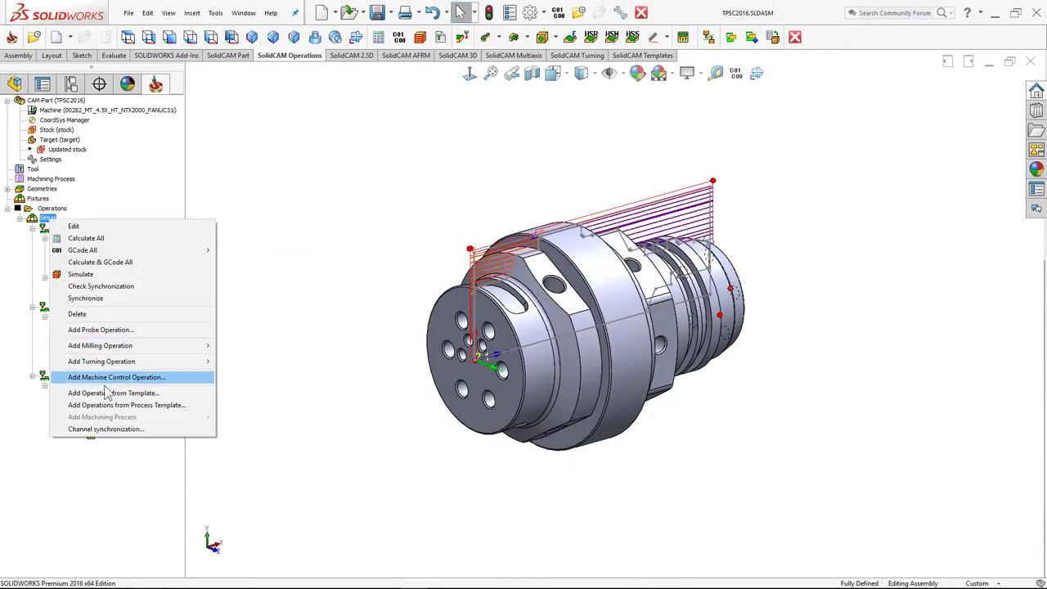
{"action": "left_click", "coordinate": [115, 429]}
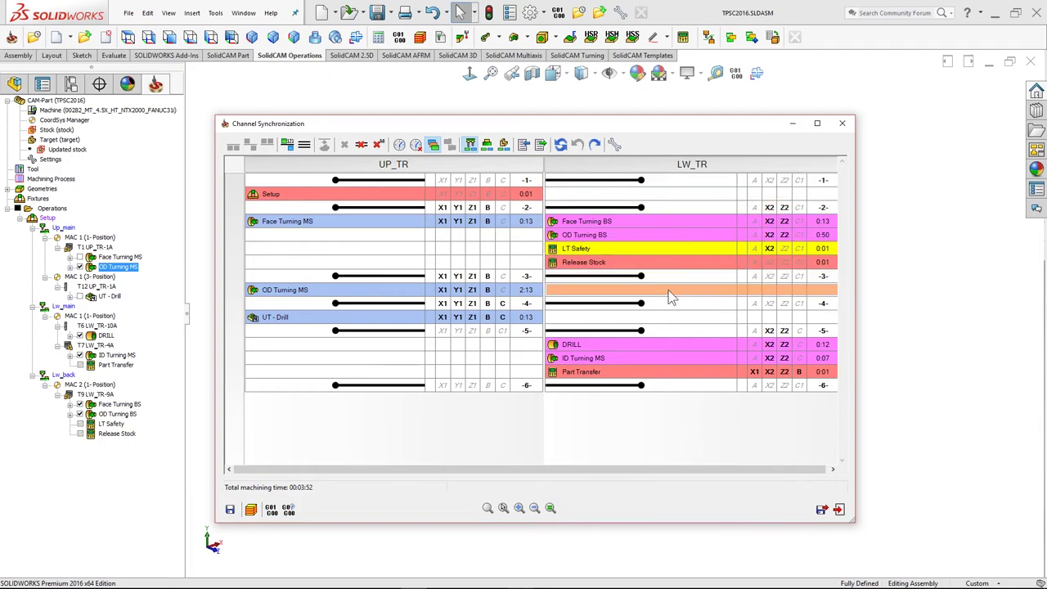
{"action": "left_click", "coordinate": [361, 294]}
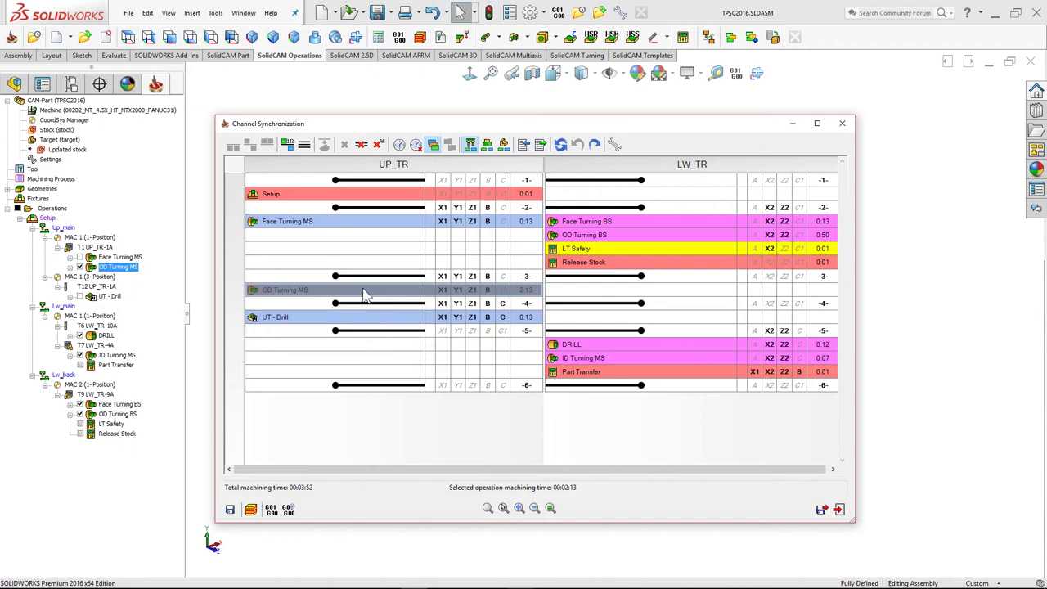
{"action": "left_click_drag", "start_coordinate": [358, 293], "coordinate": [369, 224]}
{"action": "left_click", "coordinate": [622, 223]}
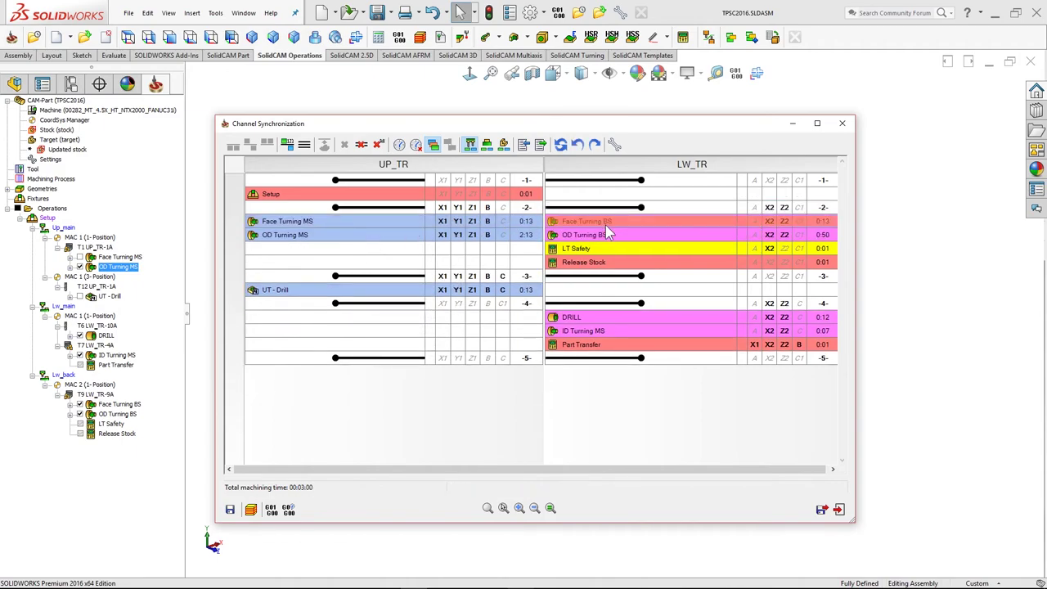
{"action": "left_click", "coordinate": [606, 235]}
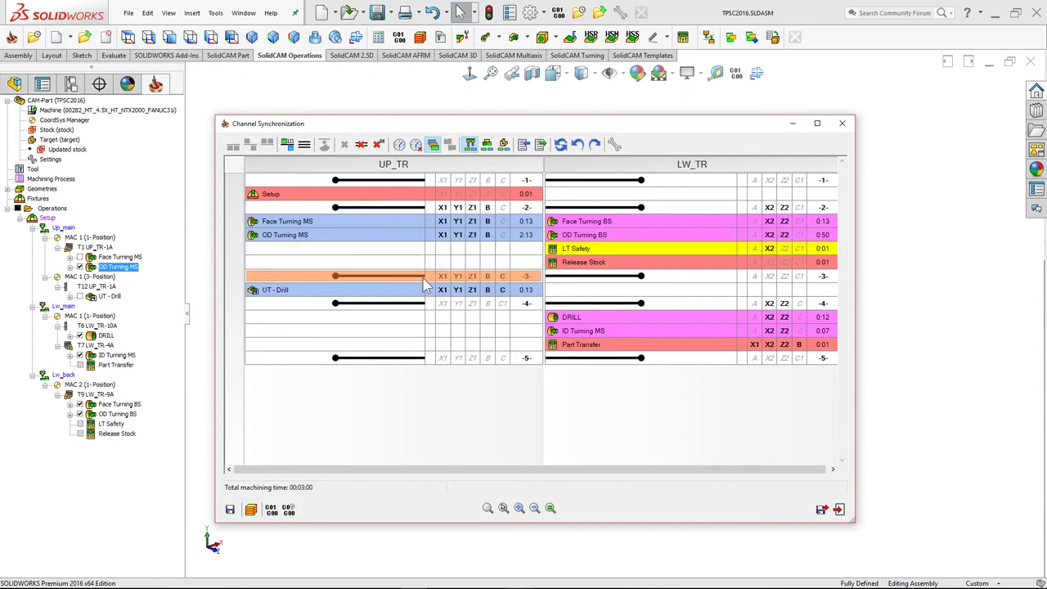
{"action": "left_click", "coordinate": [327, 292]}
{"action": "left_click_drag", "start_coordinate": [327, 294], "coordinate": [357, 245]}
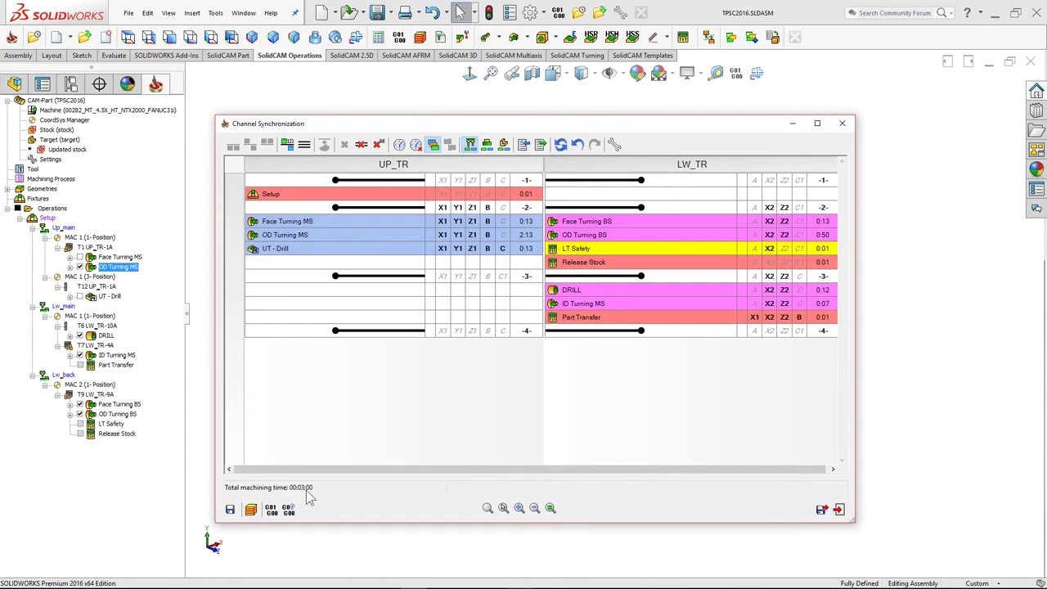
- Run the Machine Simulation from the Front view at a slightly lowered run speed
{"action": "left_click", "coordinate": [251, 509]}
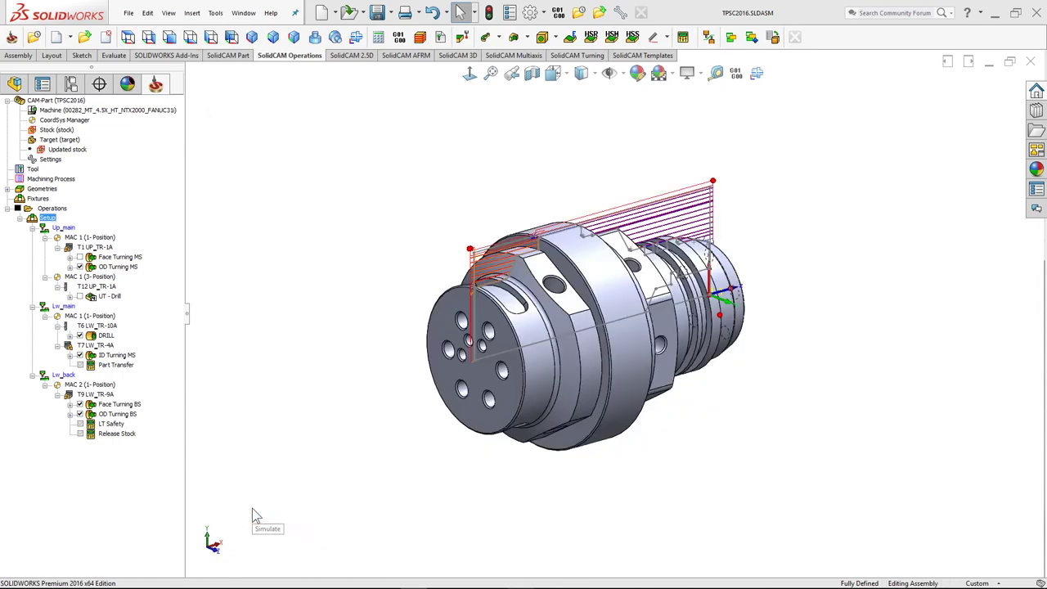
{"action": "left_click", "coordinate": [117, 174]}
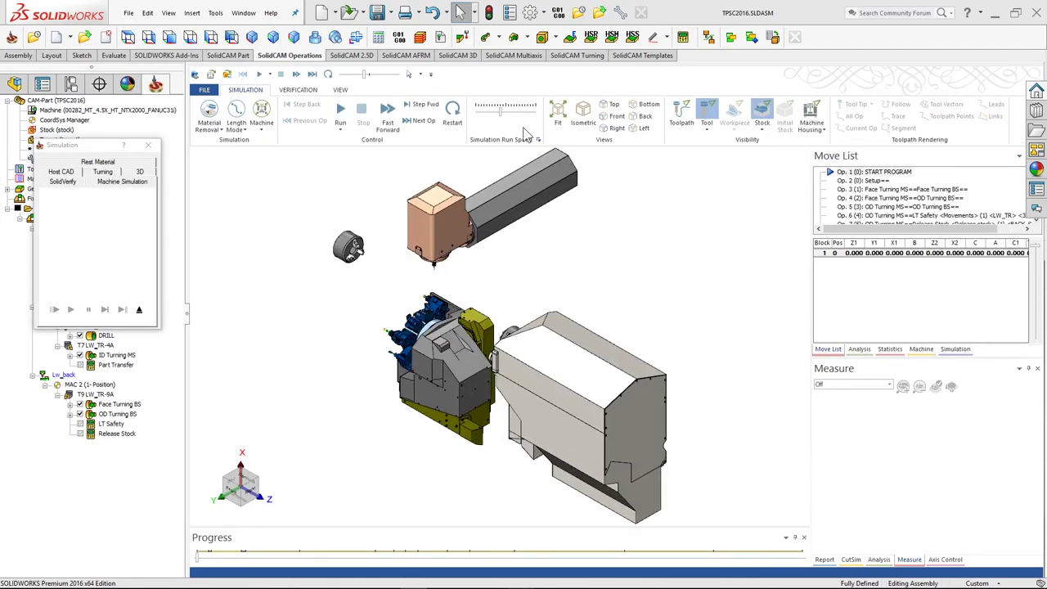
{"action": "left_click", "coordinate": [615, 116]}
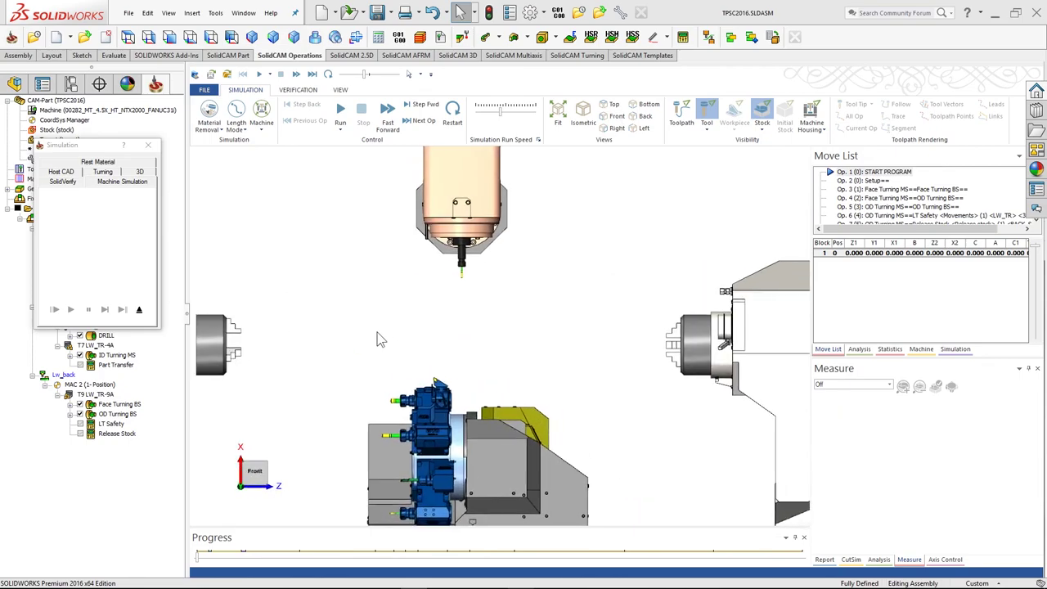
{"action": "left_click_drag", "start_coordinate": [501, 115], "coordinate": [489, 112]}
{"action": "left_click", "coordinate": [340, 113]}
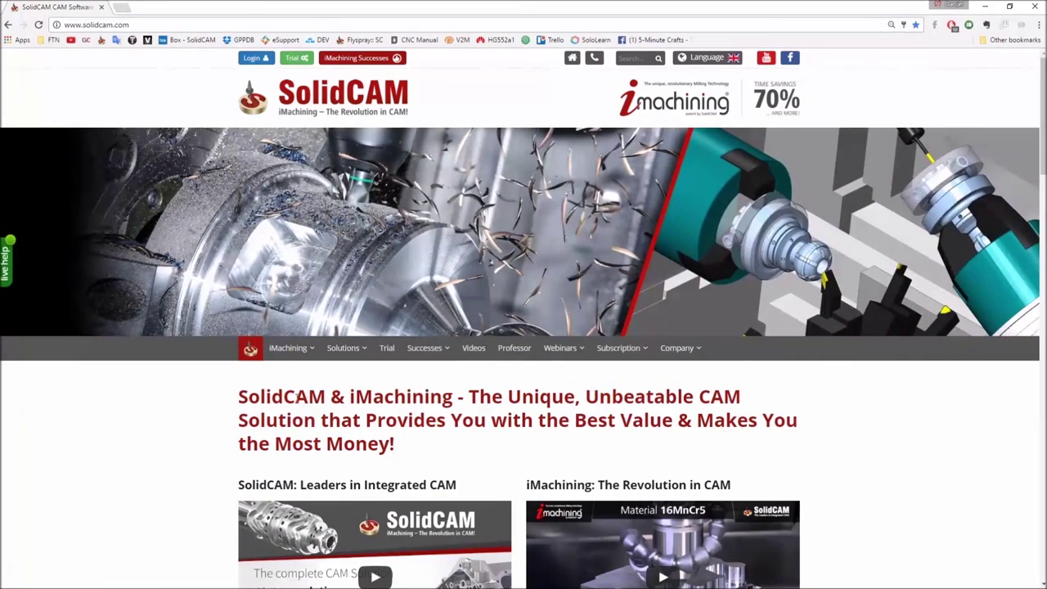
- Open the live help chat from the tab on the left edge of solidcam.com
{"action": "left_click", "coordinate": [9, 280]}
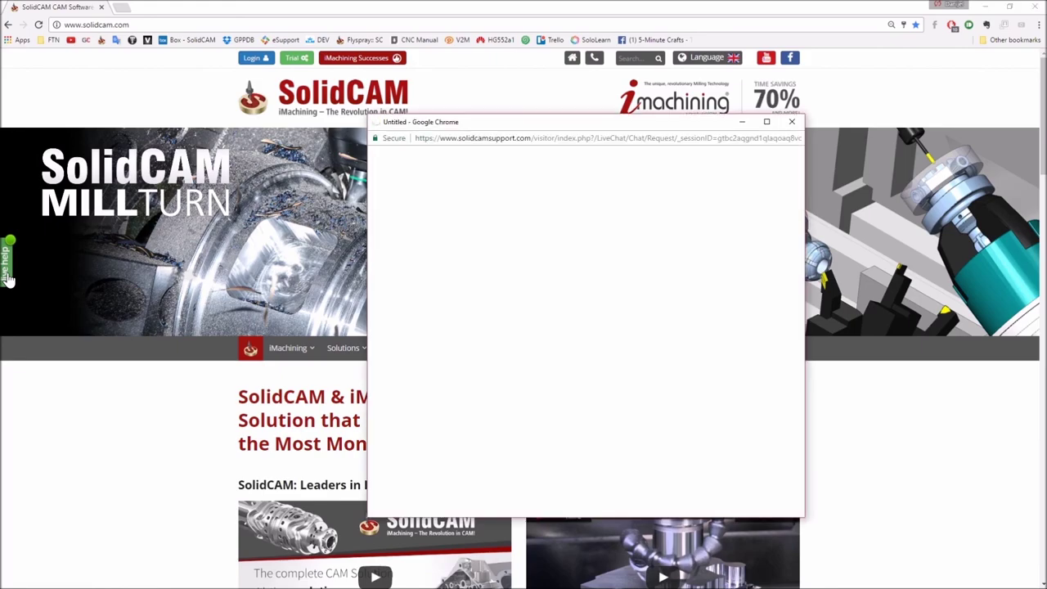